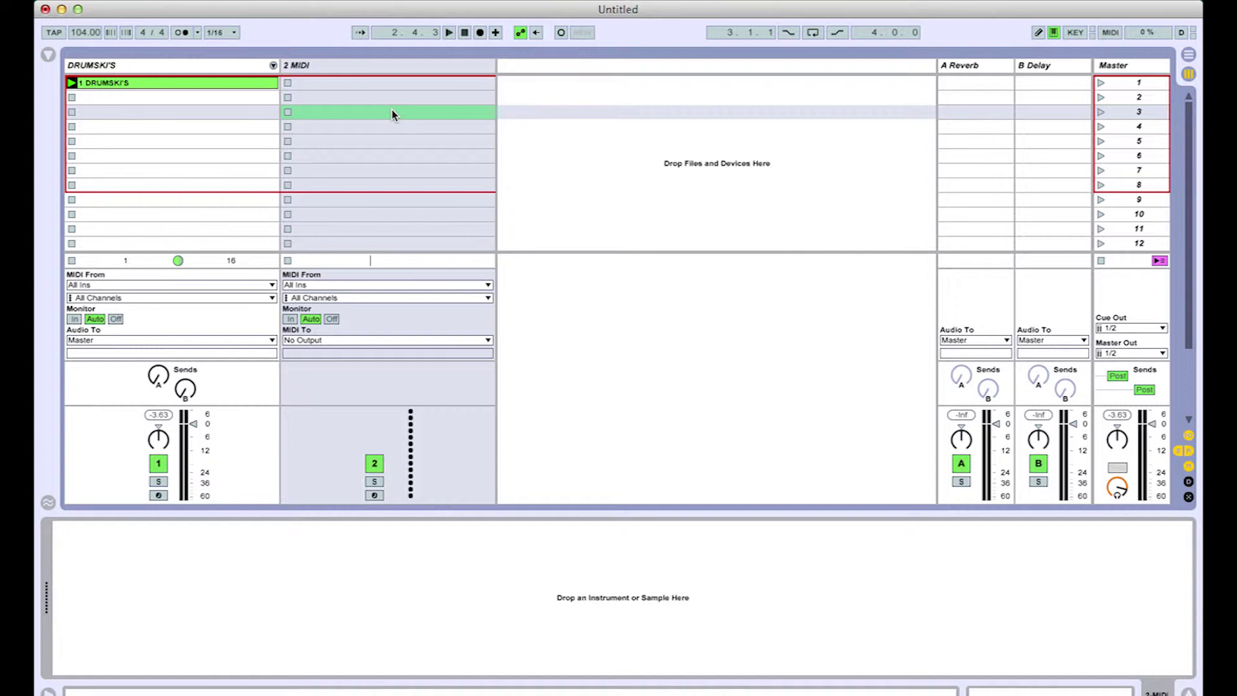
Show the browser's instruments and load an empty Instrument Rack onto the second MIDI track
left_click(47, 54)
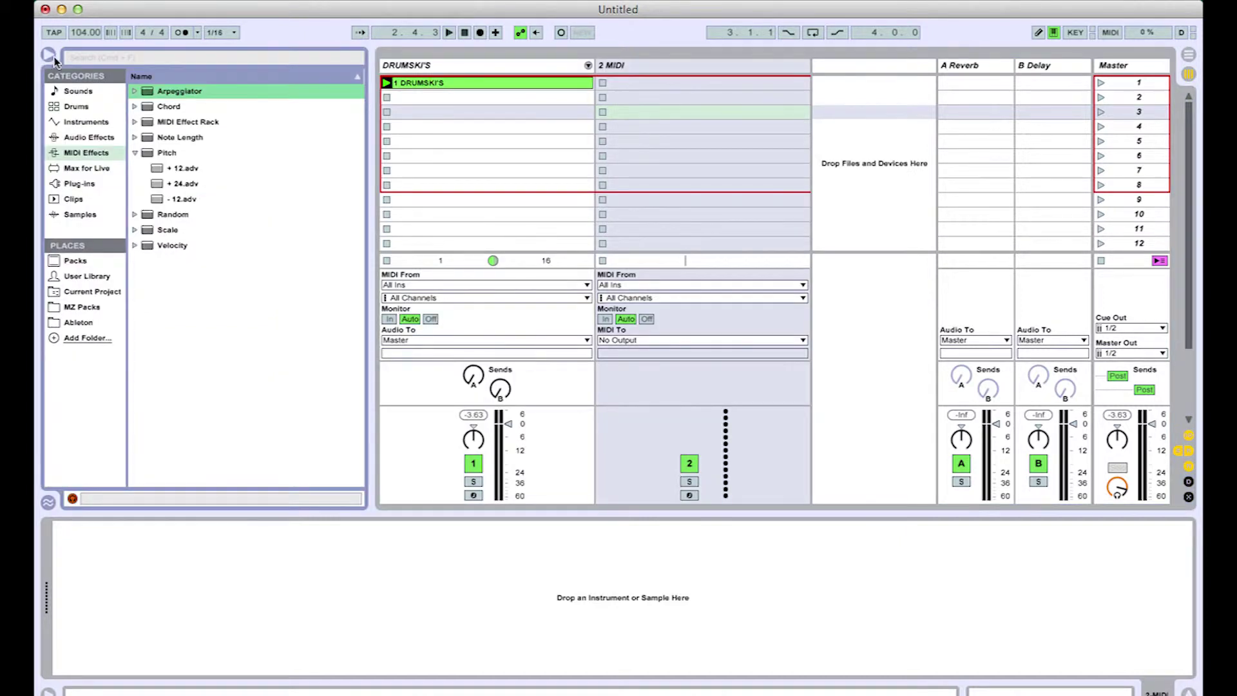
left_click(80, 122)
double_click(178, 185)
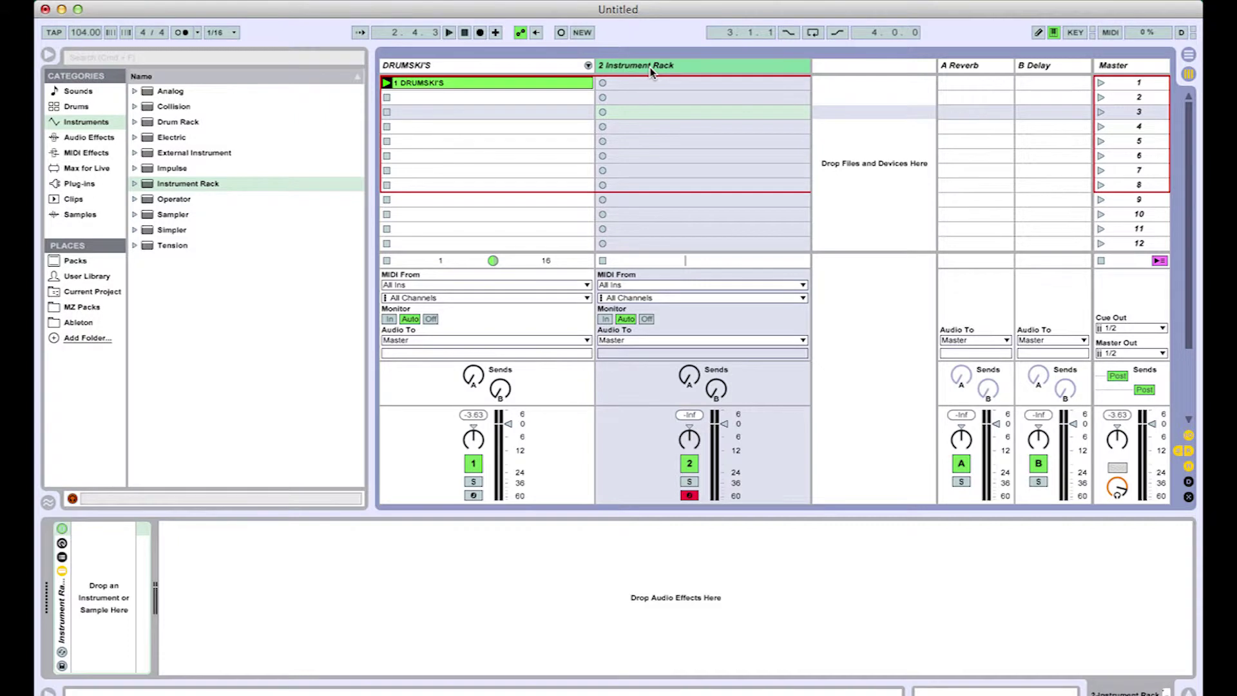
Rename the Instrument Rack track as VG SYNTH
key("super+r")
type("VG SYNTH")
key("Return")
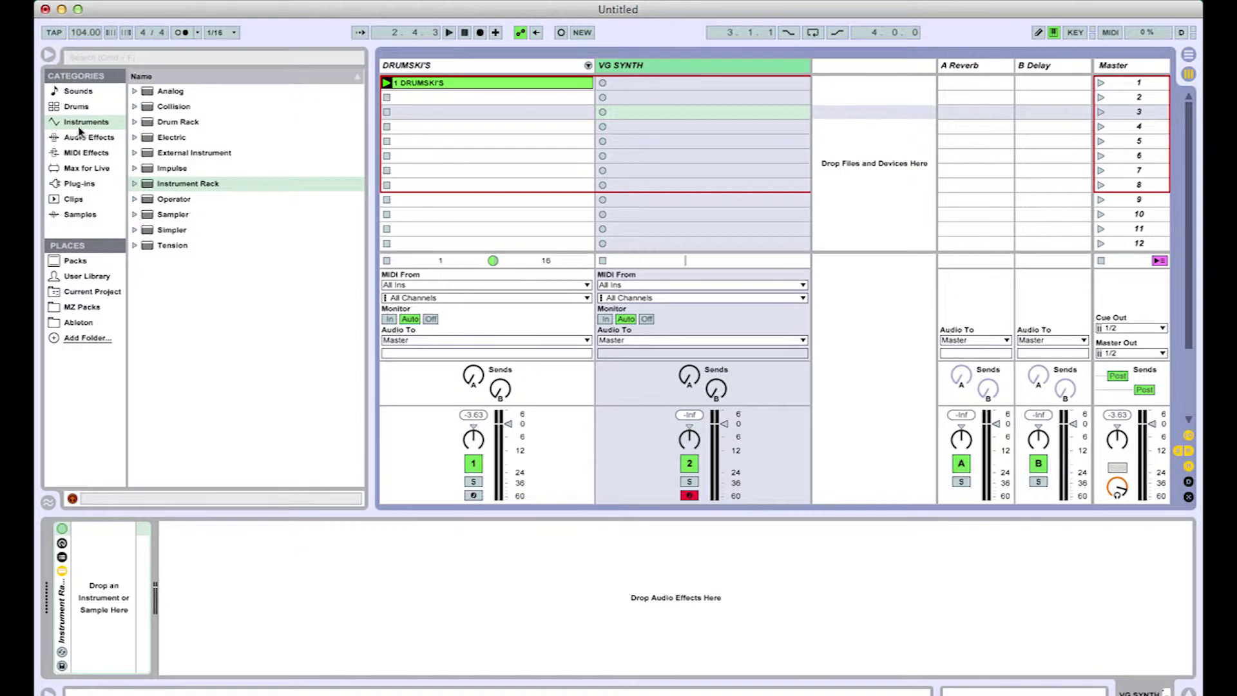
Load an Operator into the Instrument Rack and show the rack's chain list
left_click(180, 200)
left_click_drag(180, 201, 94, 583)
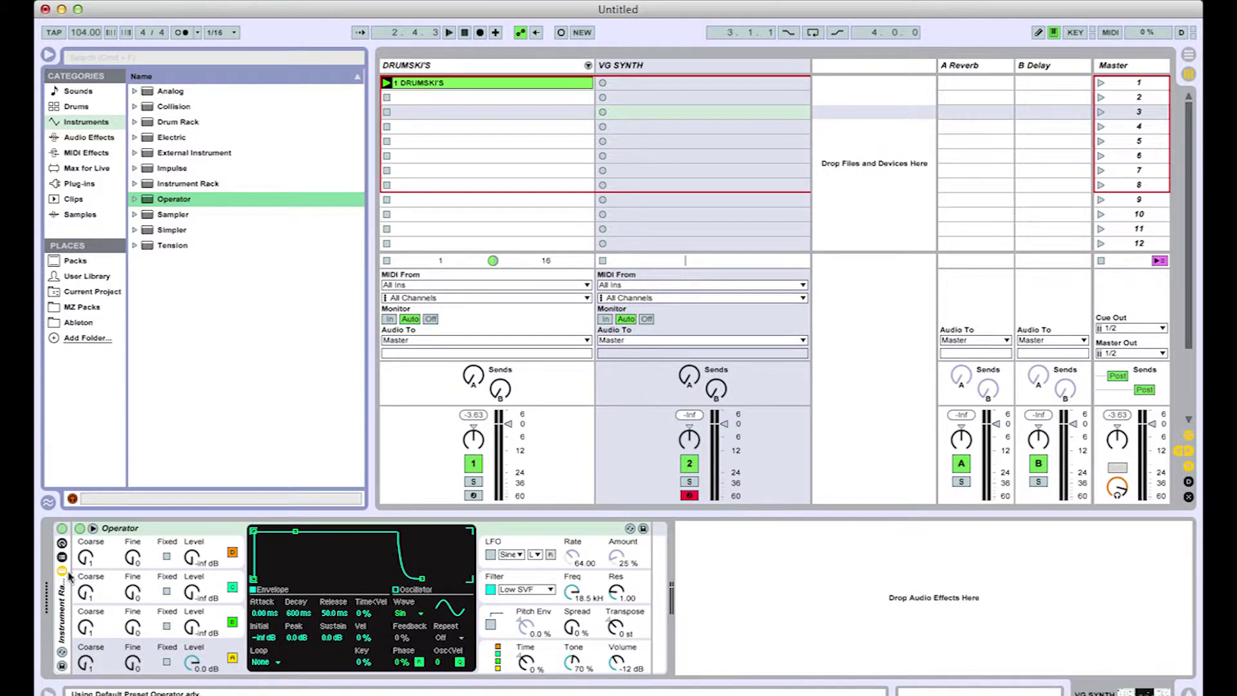
key("super+z")
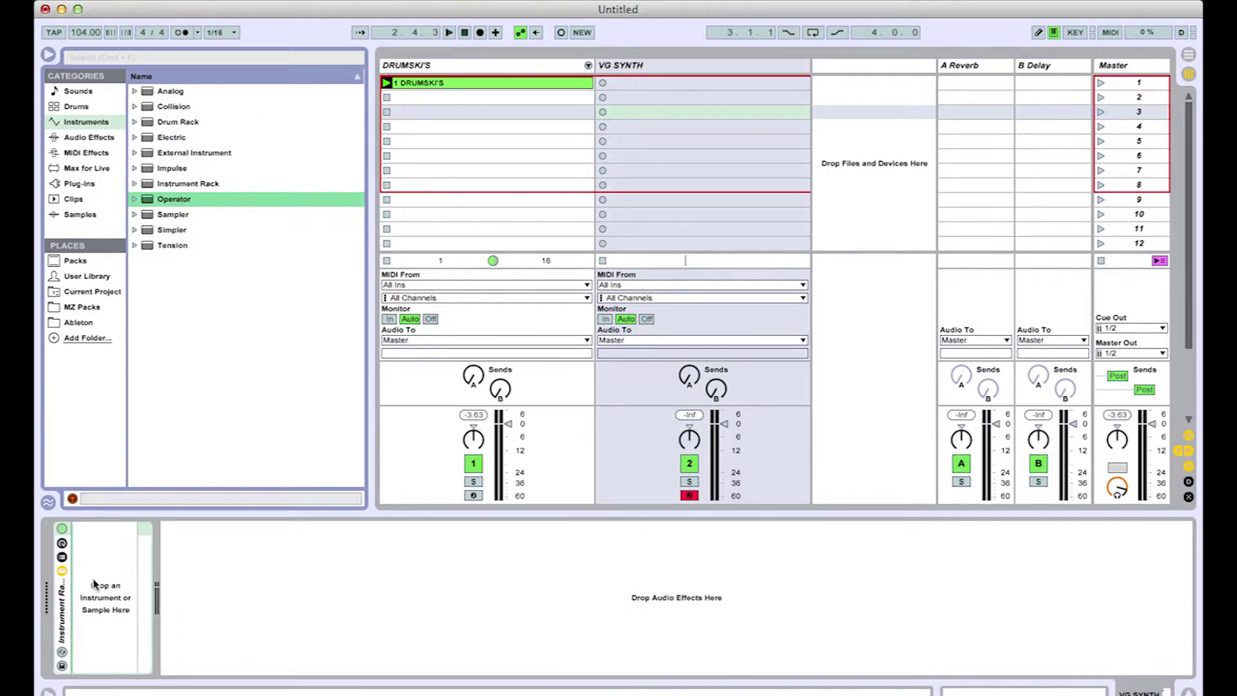
key("super+shift+z")
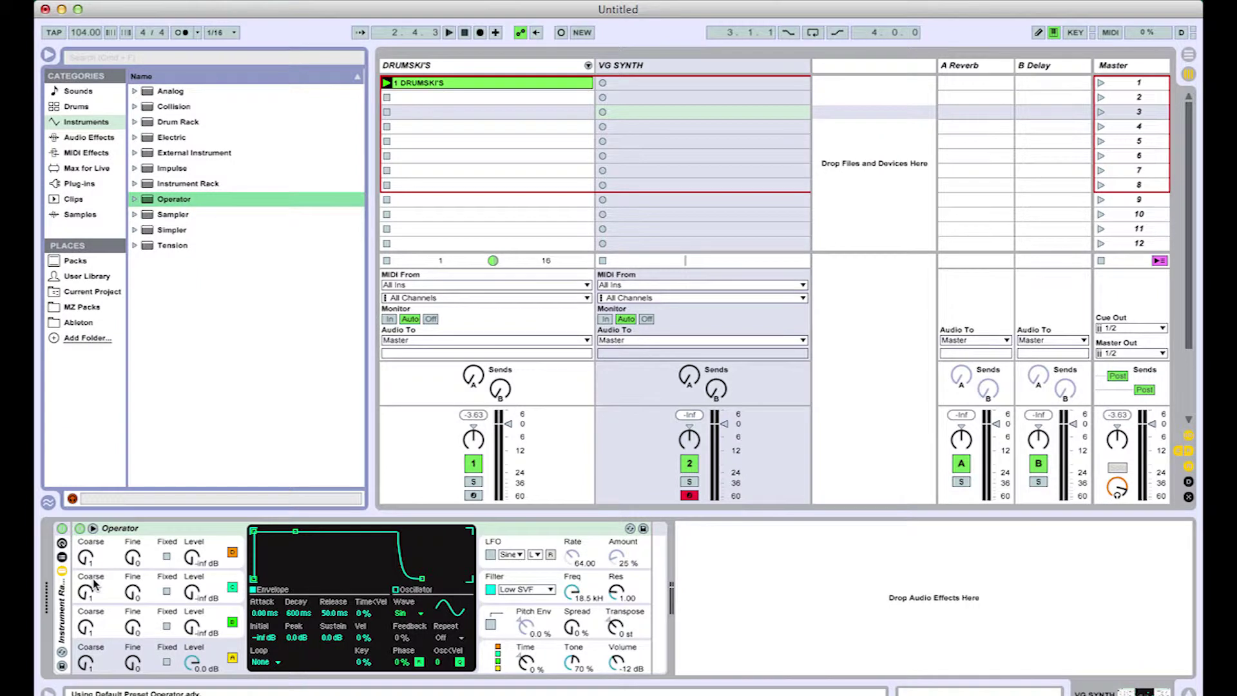
left_click(62, 557)
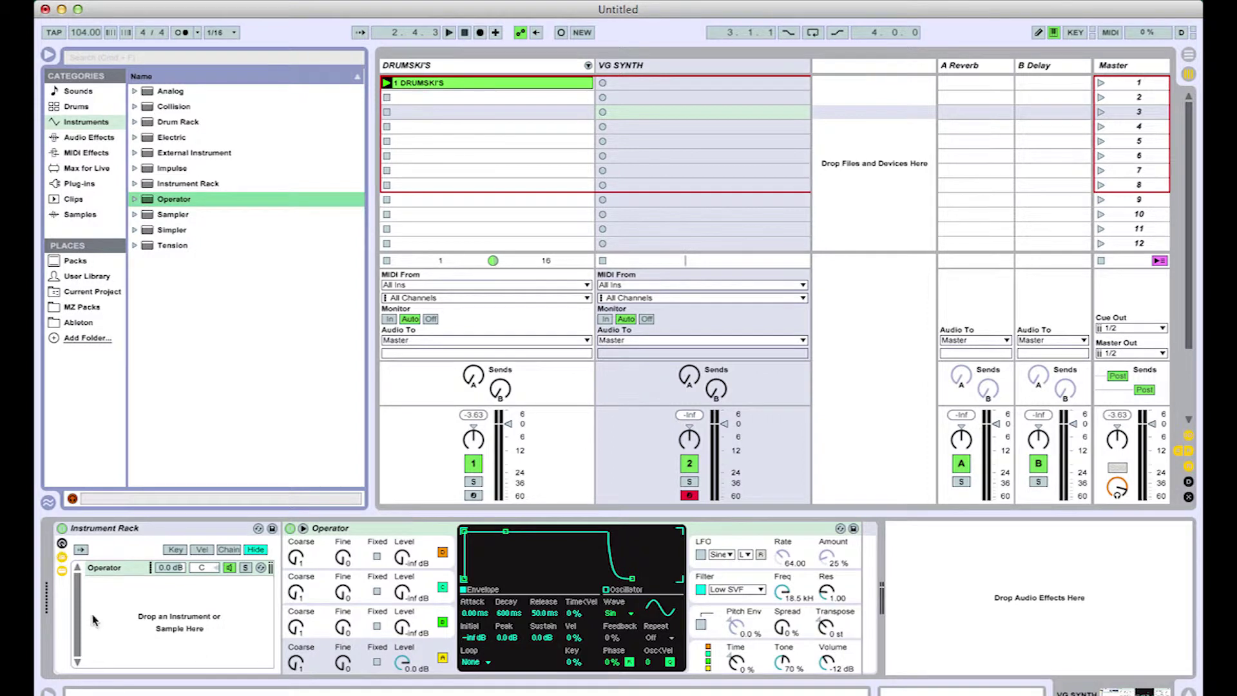
Rename the Operator chain in the Instrument Rack as LOWS
left_click(102, 567)
key("super+r")
type("LOWS")
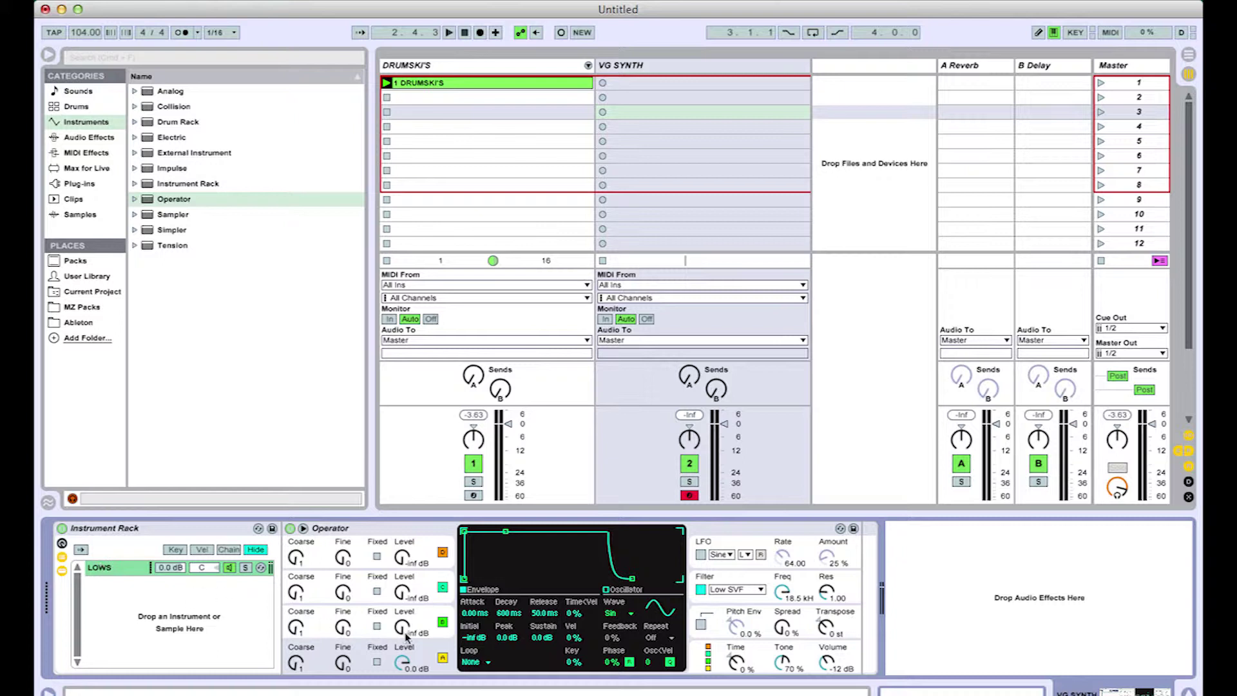
Set the LOWS Operator's oscillator A wave to Sine 8 Bit and its Osc<Vel amount to -12
left_click(622, 613)
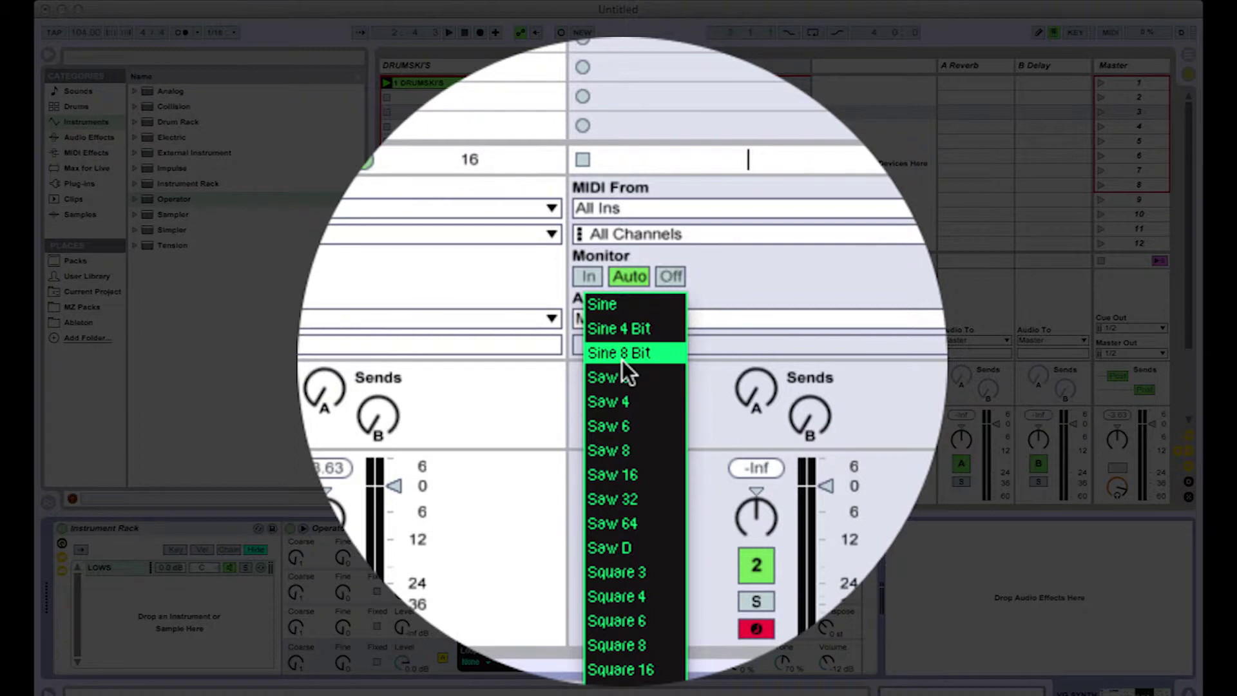
left_click(621, 360)
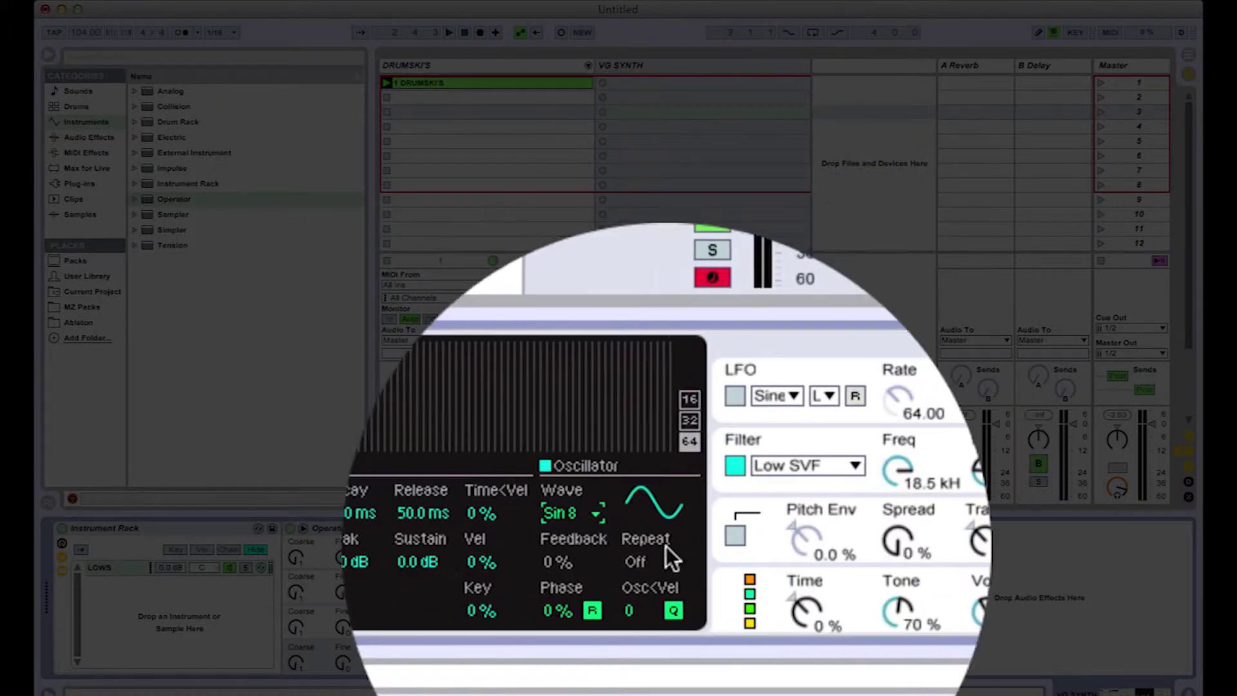
left_click(638, 611)
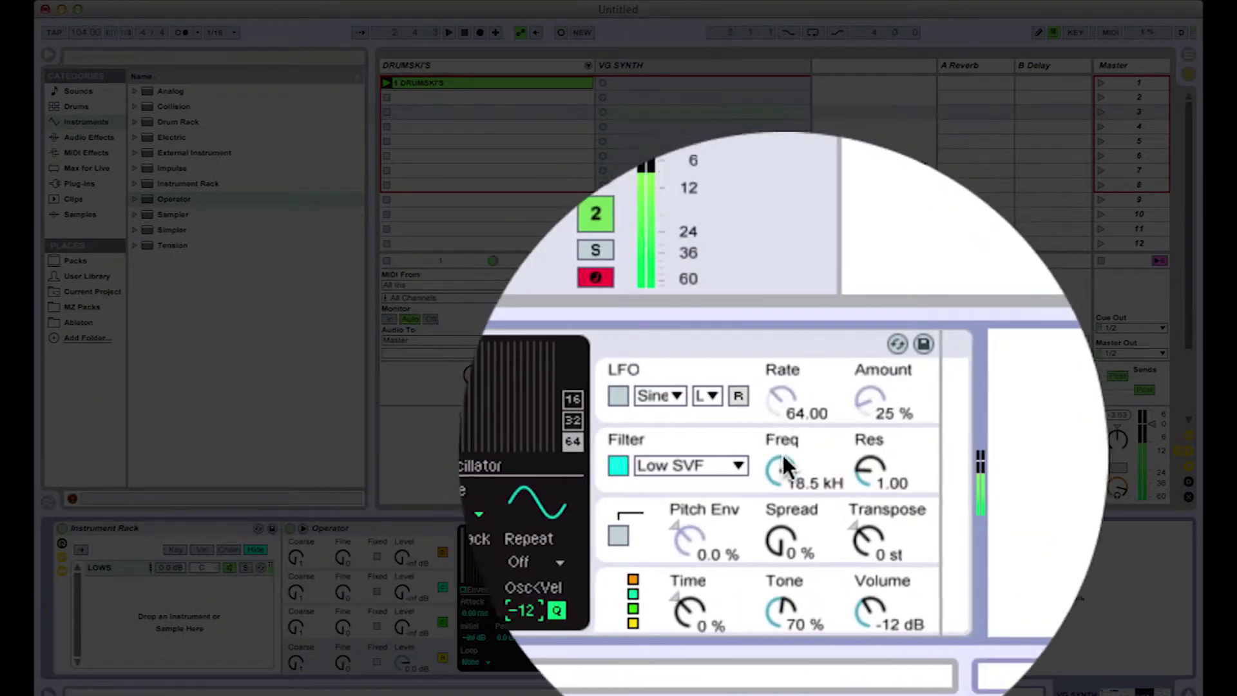
Lower the Operator's filter frequency to about 4.91 kHz, enable its pitch envelope and transpose it by -12 st
left_click_drag(782, 458, 783, 462)
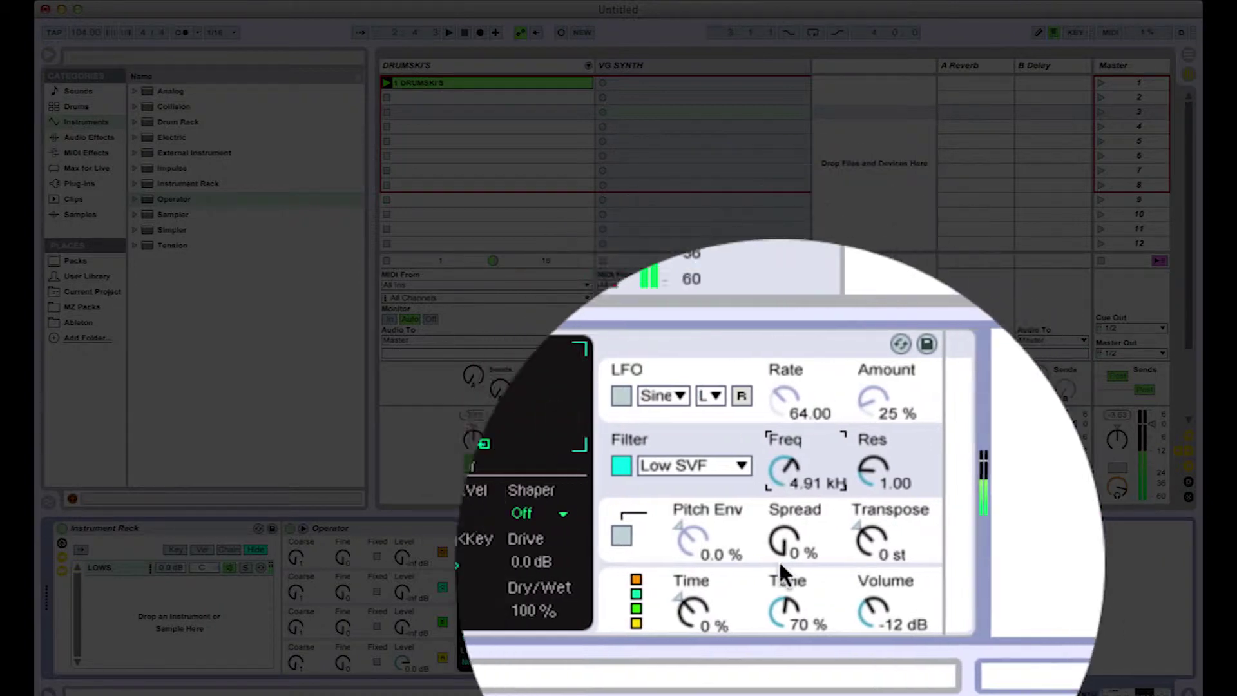
left_click(701, 534)
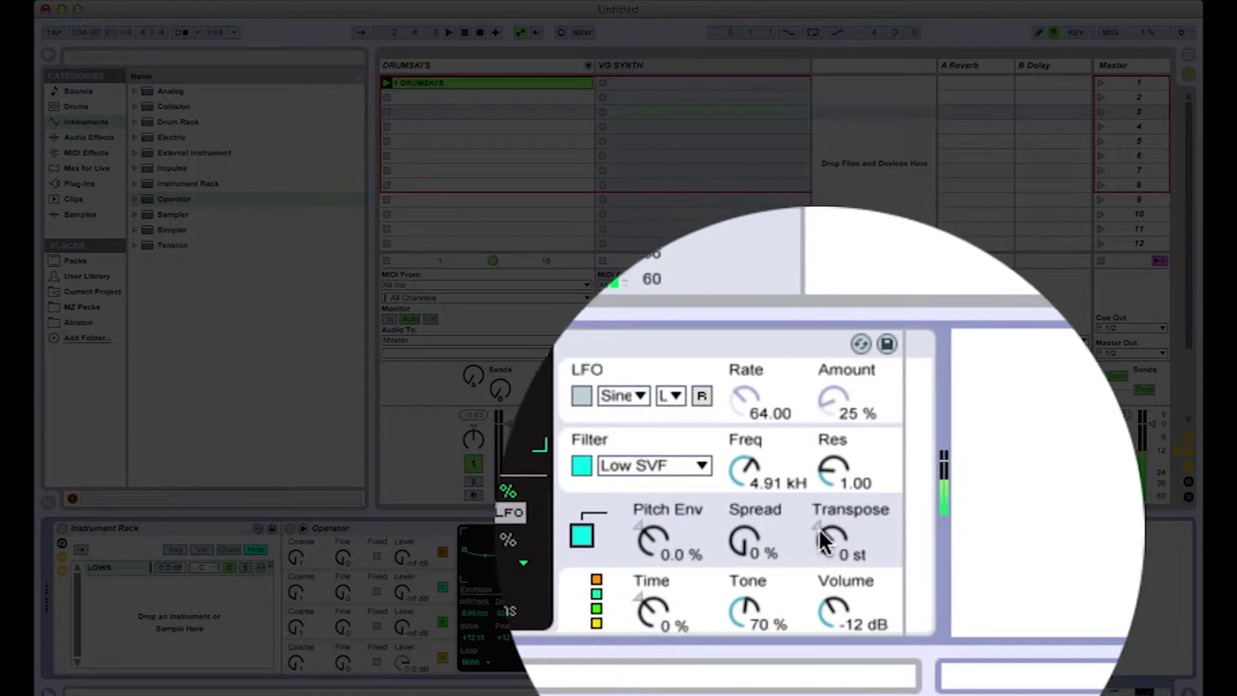
left_click_drag(827, 540, 827, 575)
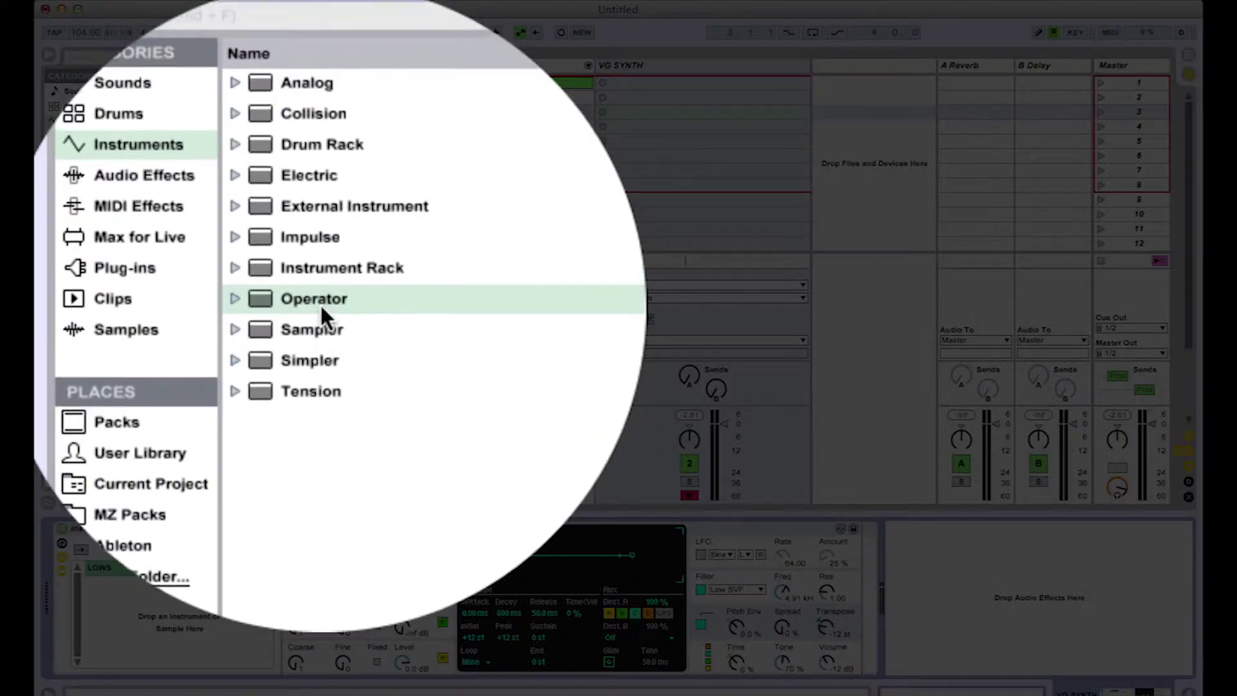
Add a second Operator as a new chain in the Instrument Rack, keeping the LOWS chain selected
left_click_drag(176, 201, 180, 566)
left_click_drag(324, 426, 311, 465)
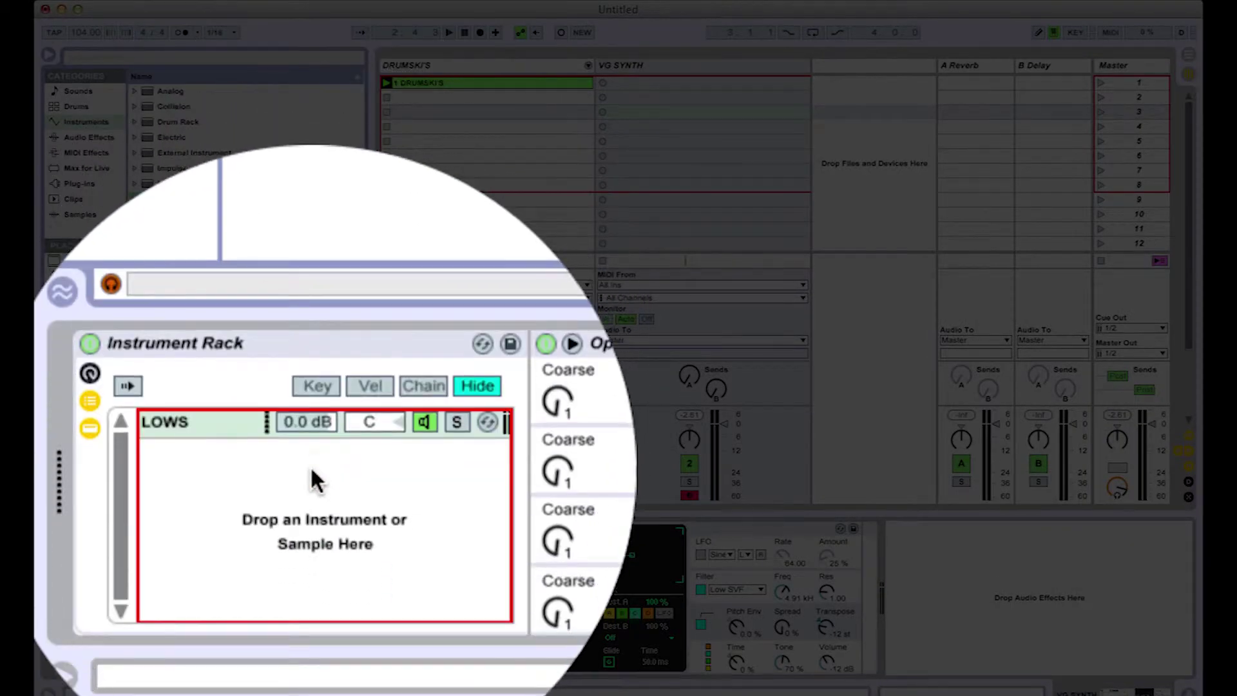
left_click(189, 419)
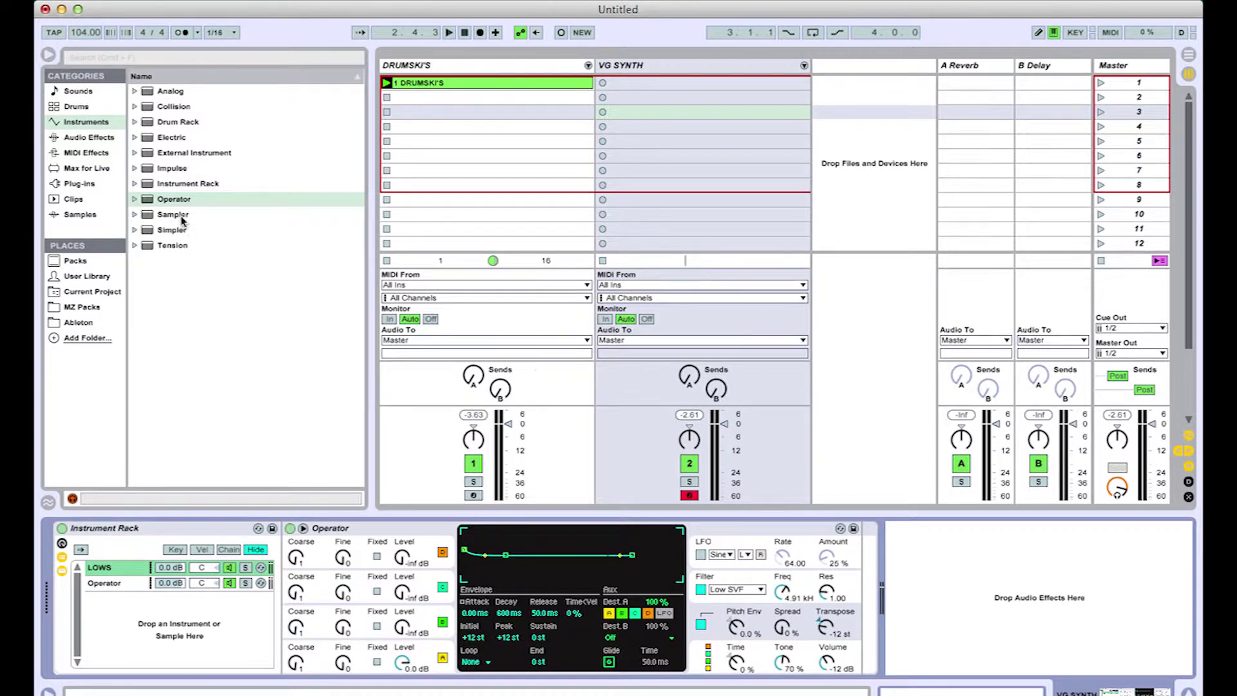
Add a Compressor to the LOWS chain with a 4:1 ratio and a 0.01 ms attack
left_click(89, 138)
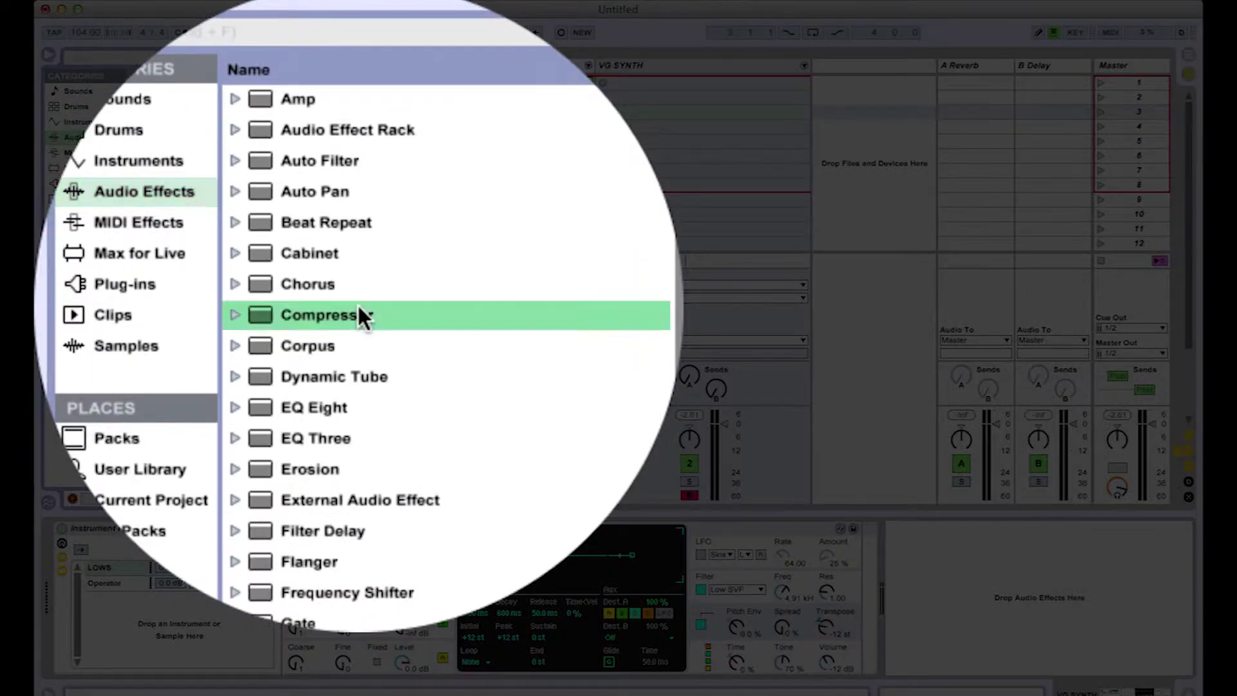
left_click_drag(197, 200, 130, 567)
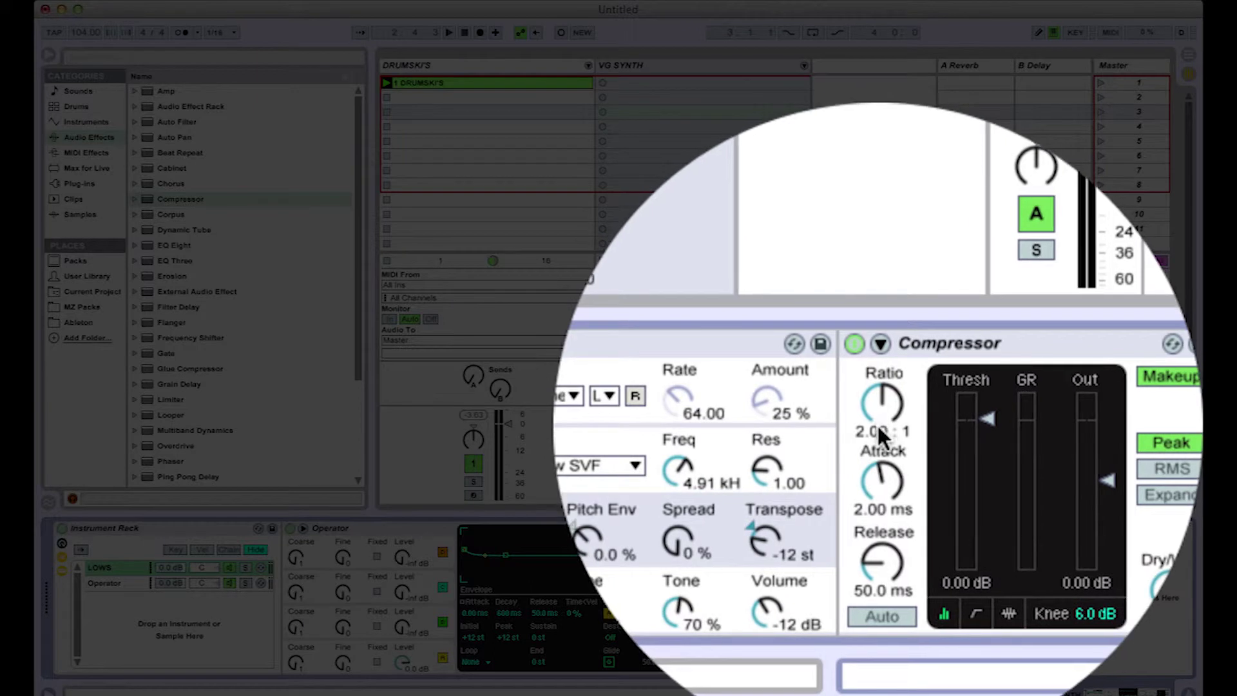
left_click(877, 424)
type("4")
key("Return")
left_click_drag(876, 473, 877, 531)
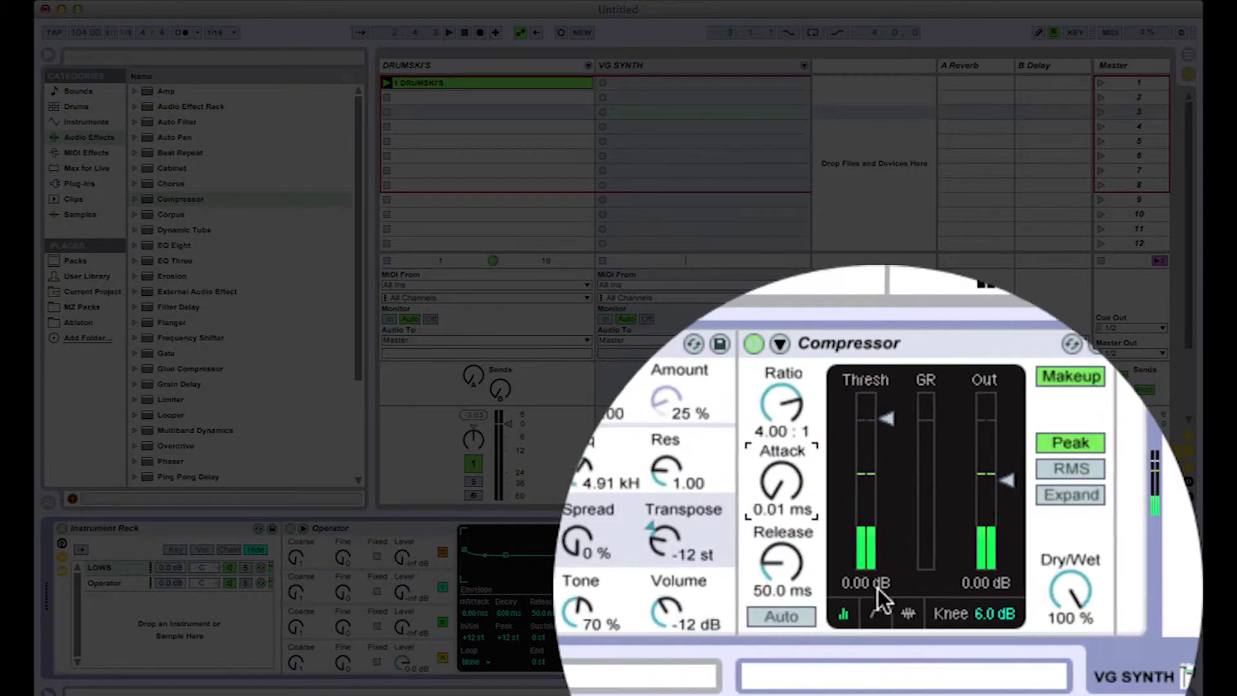
In the Compressor's transfer curve view, set the lookahead to 10 ms and output gain to 4 dB, and enable auto release
left_click(878, 619)
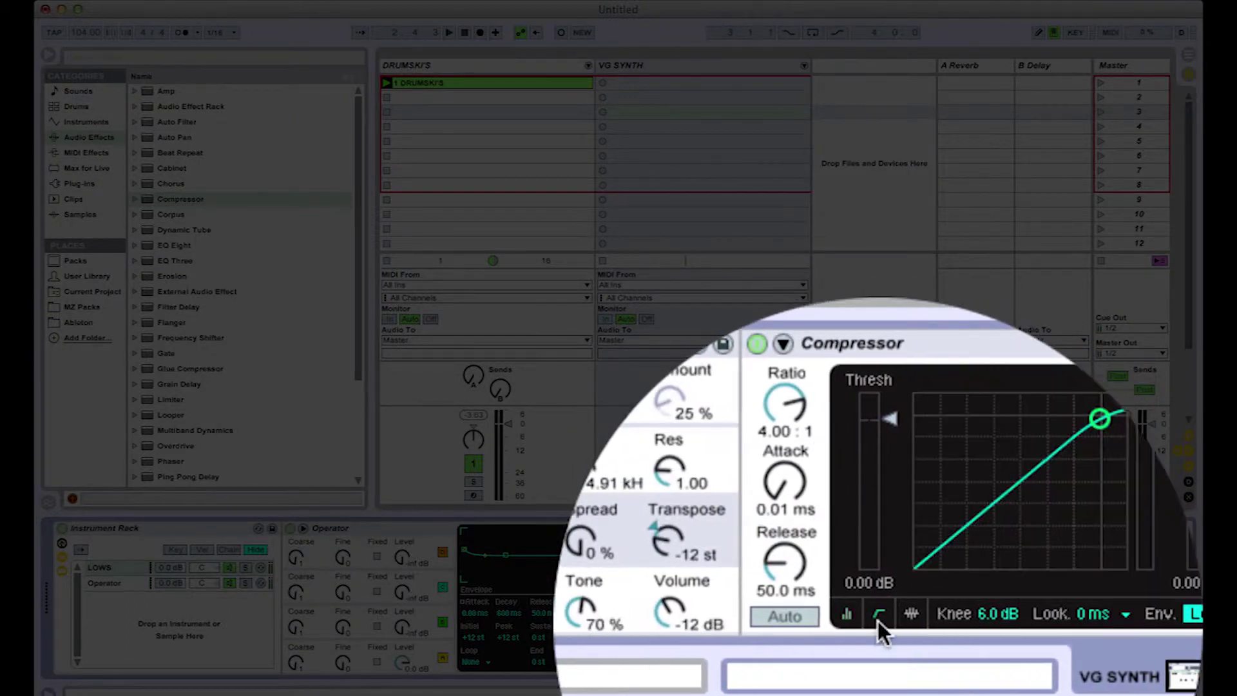
left_click(891, 622)
left_click(892, 685)
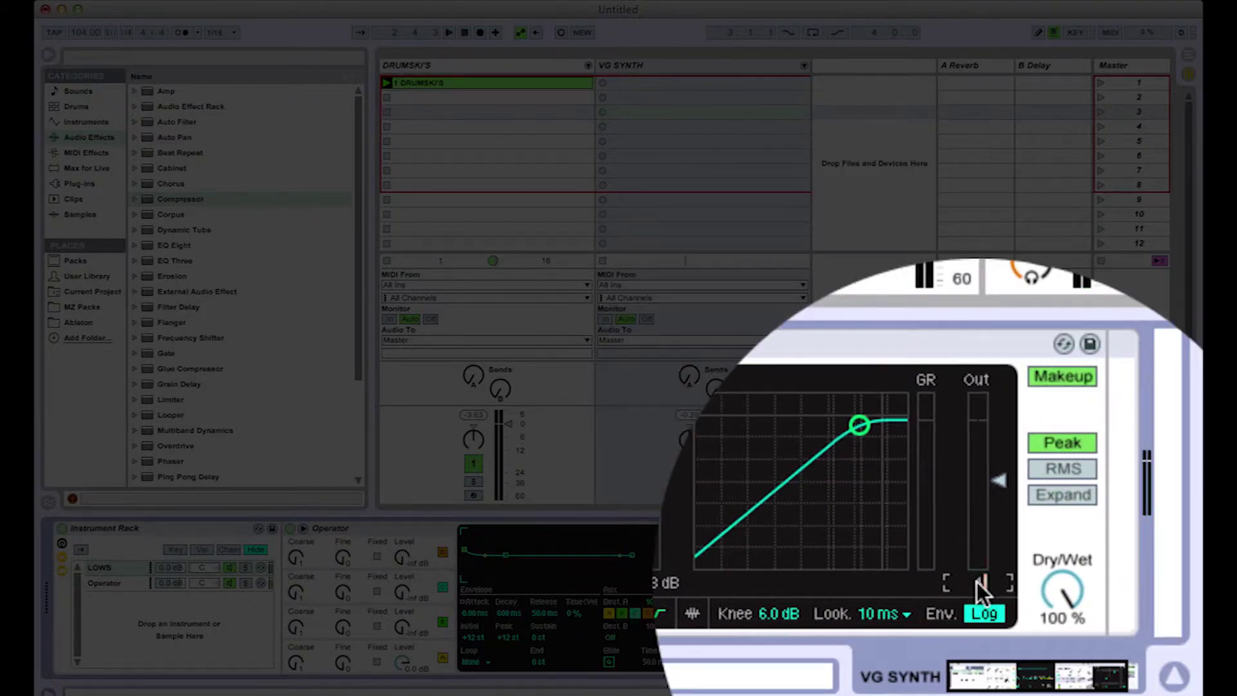
type("4")
key("Return")
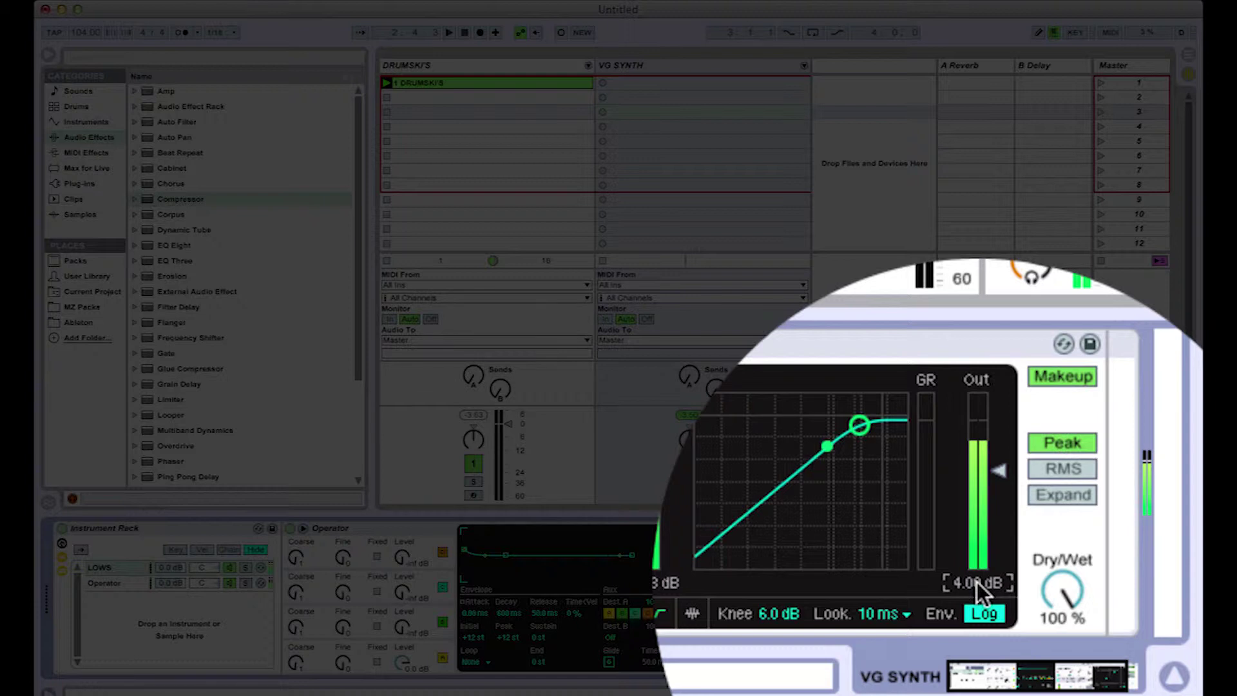
left_click(876, 611)
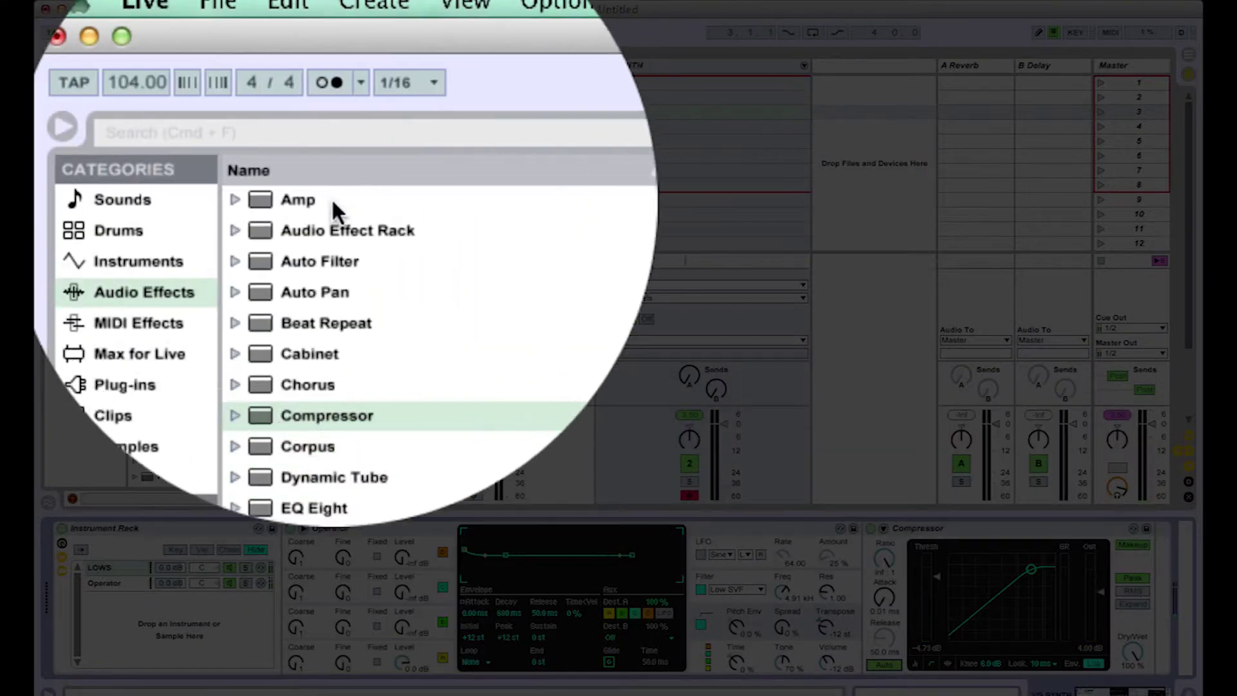
Add a low-pass Auto Filter after the Compressor, with Q at 0.60 and cutoff at 190 Hz
left_click(323, 258)
left_click_drag(877, 387, 1091, 418)
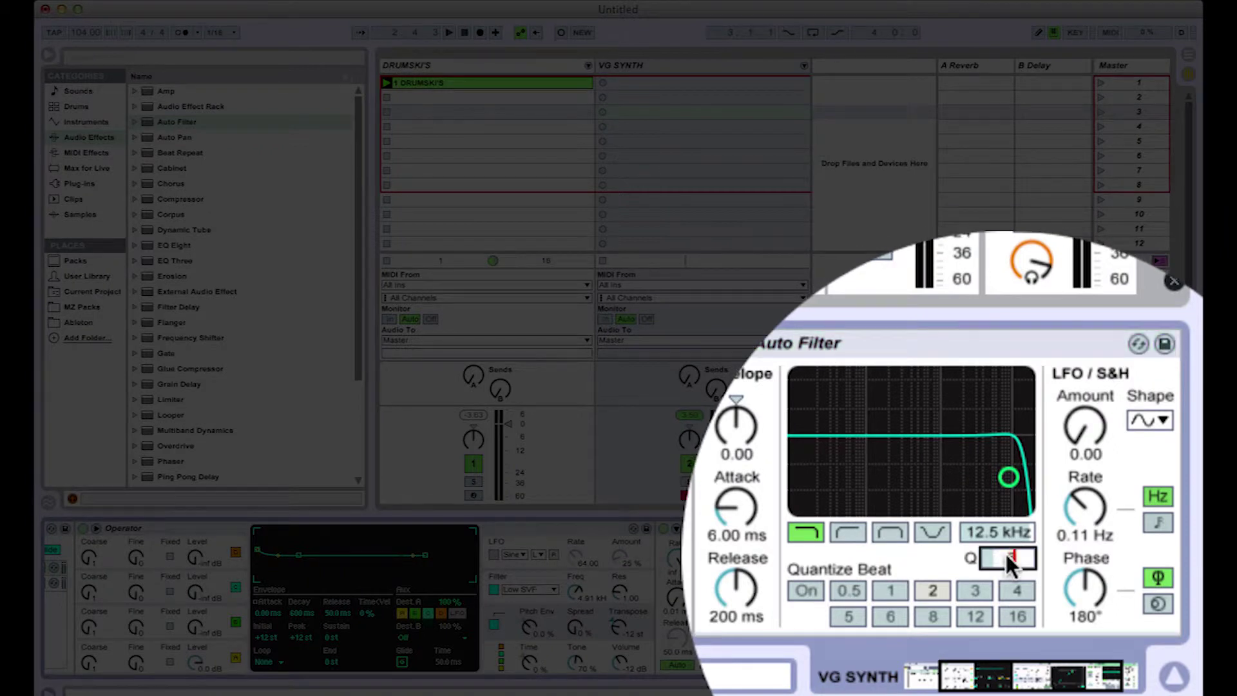
type("0.6")
key("Return")
left_click_drag(996, 538, 996, 608)
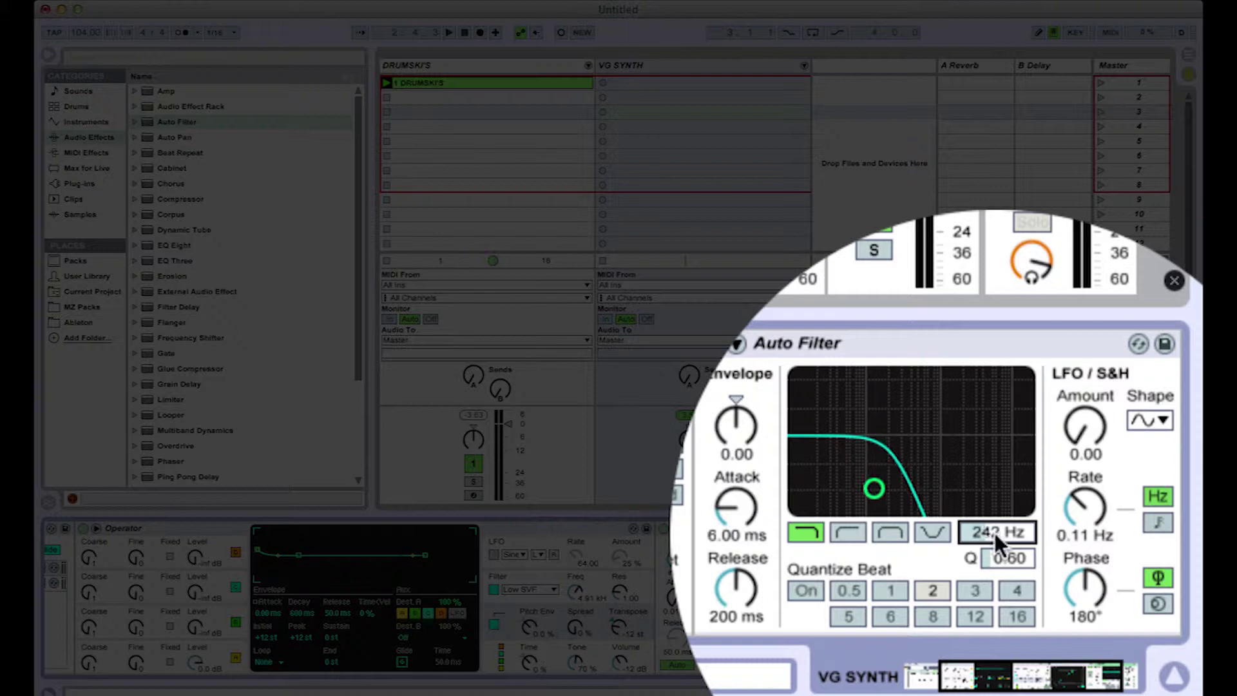
type("190")
key("Return")
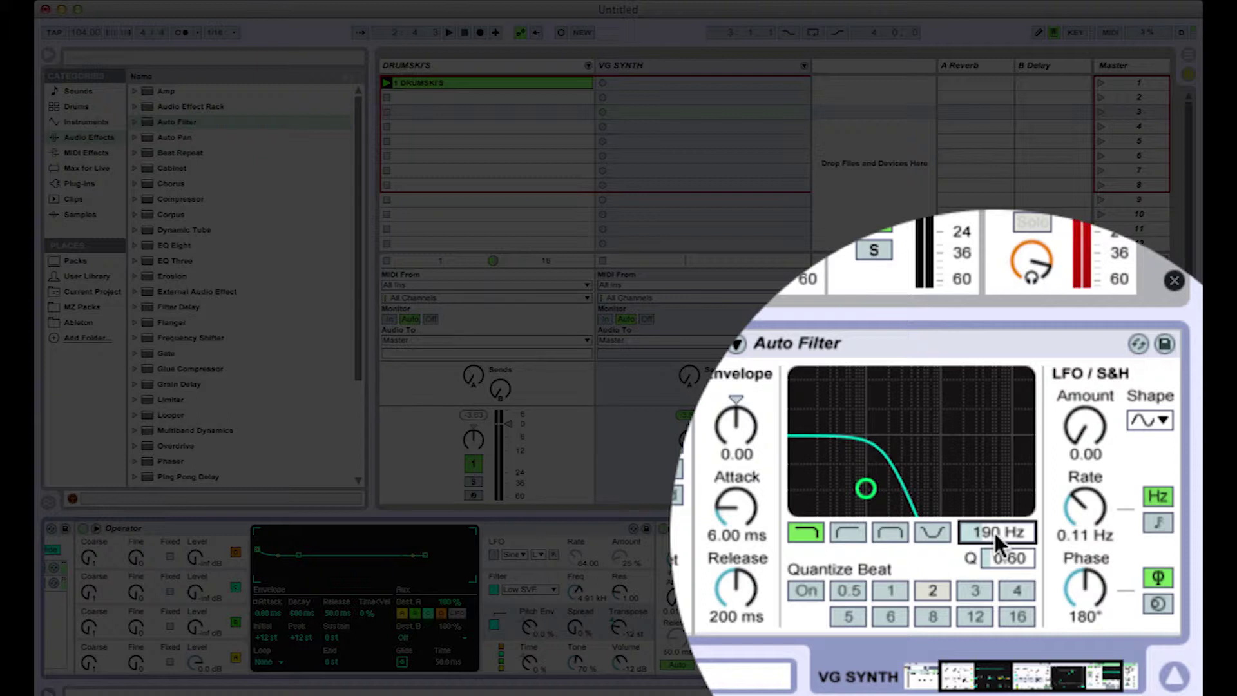
Rename the LOWS chain's Operator as "BASSY :)" and leave the chain's devices collapsed
left_click_drag(880, 587, 880, 583)
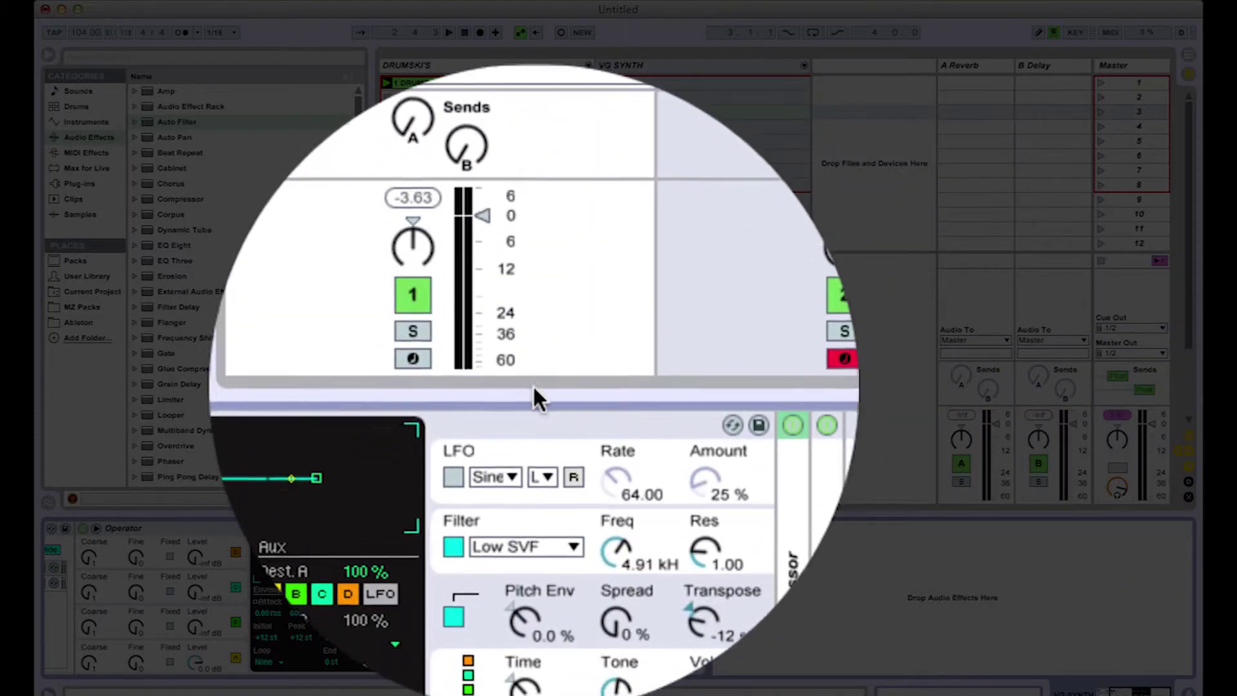
double_click(541, 387)
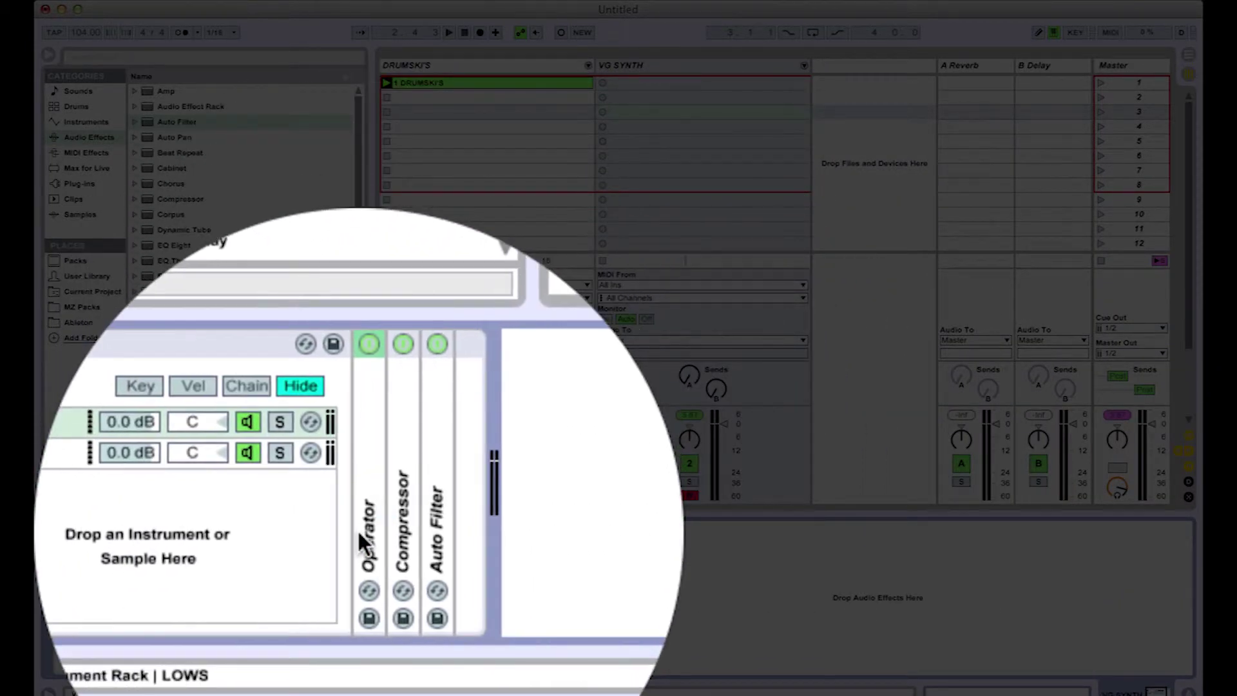
double_click(359, 533)
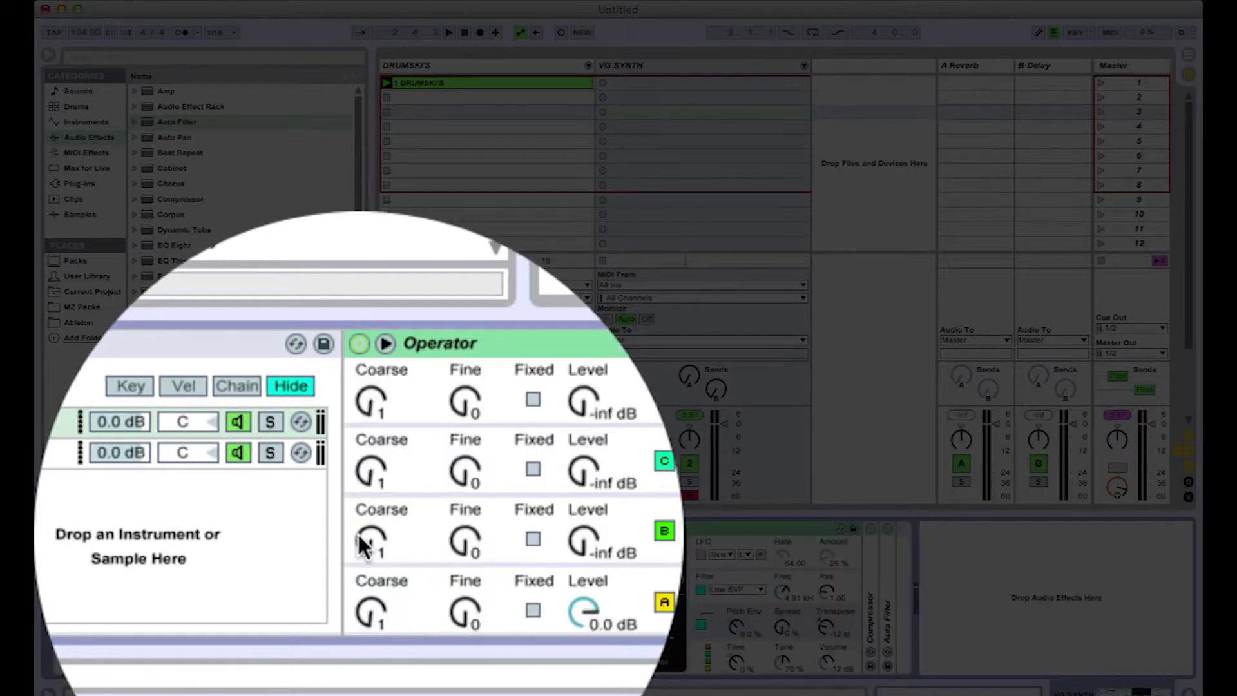
key("super+r")
type("BASS")
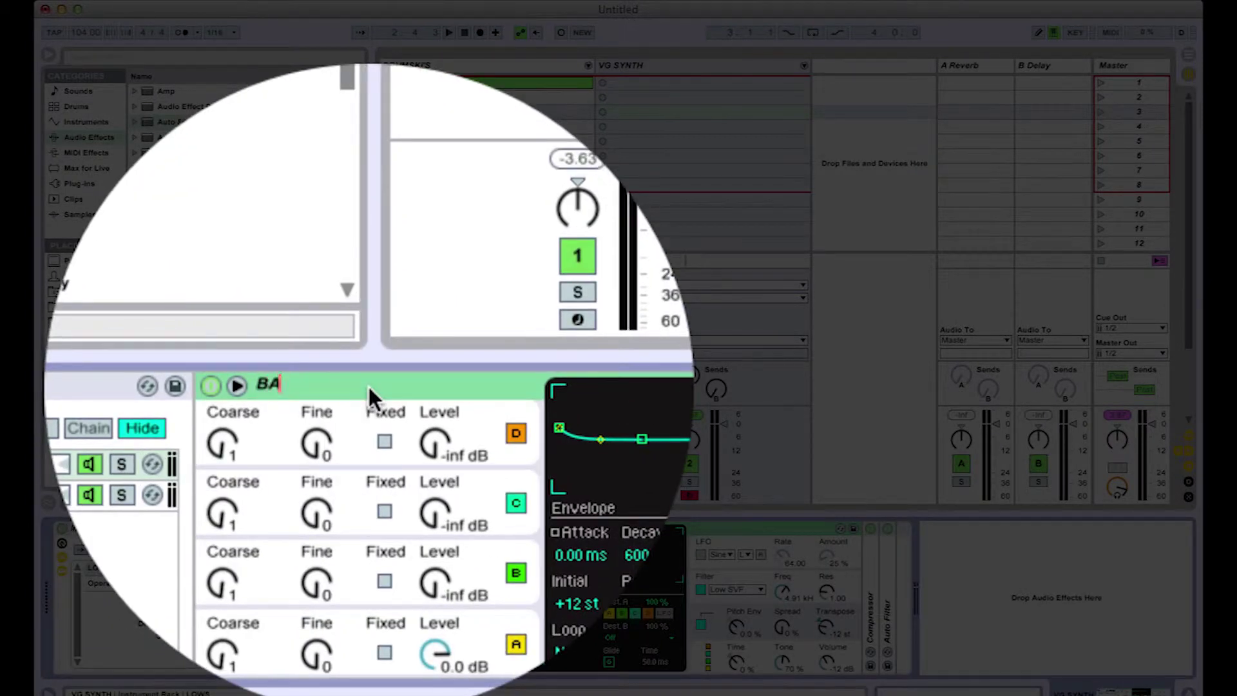
type("Y :)")
key("Return")
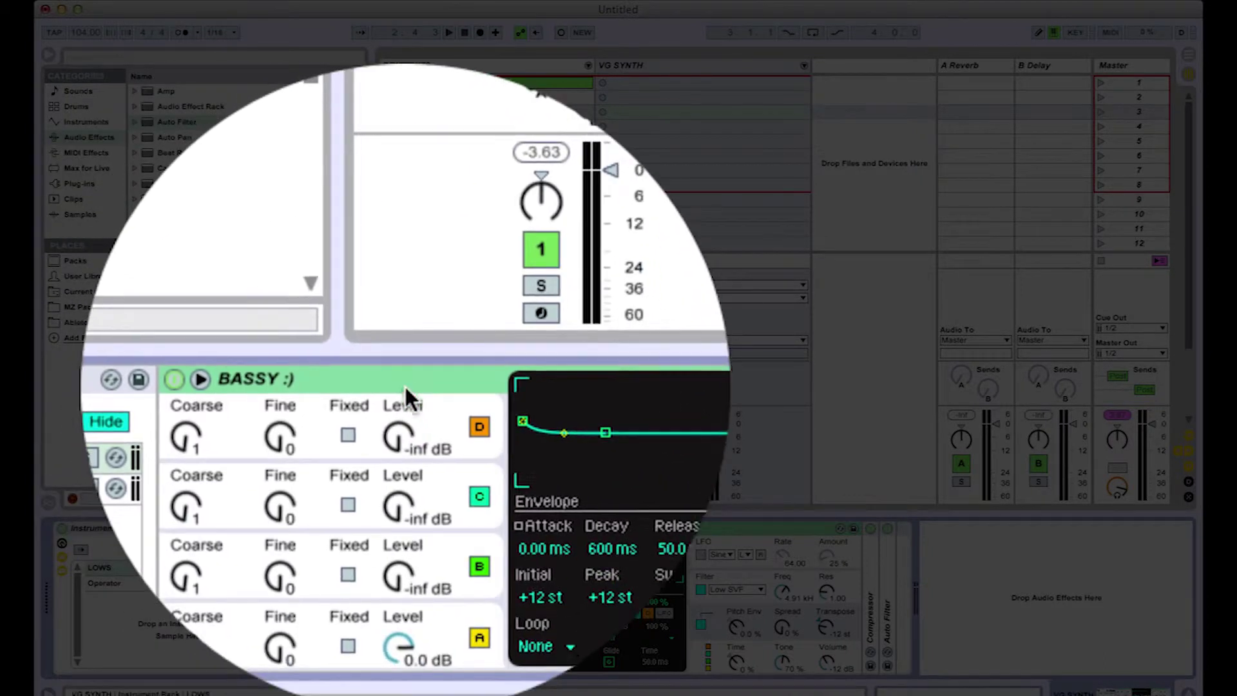
double_click(404, 384)
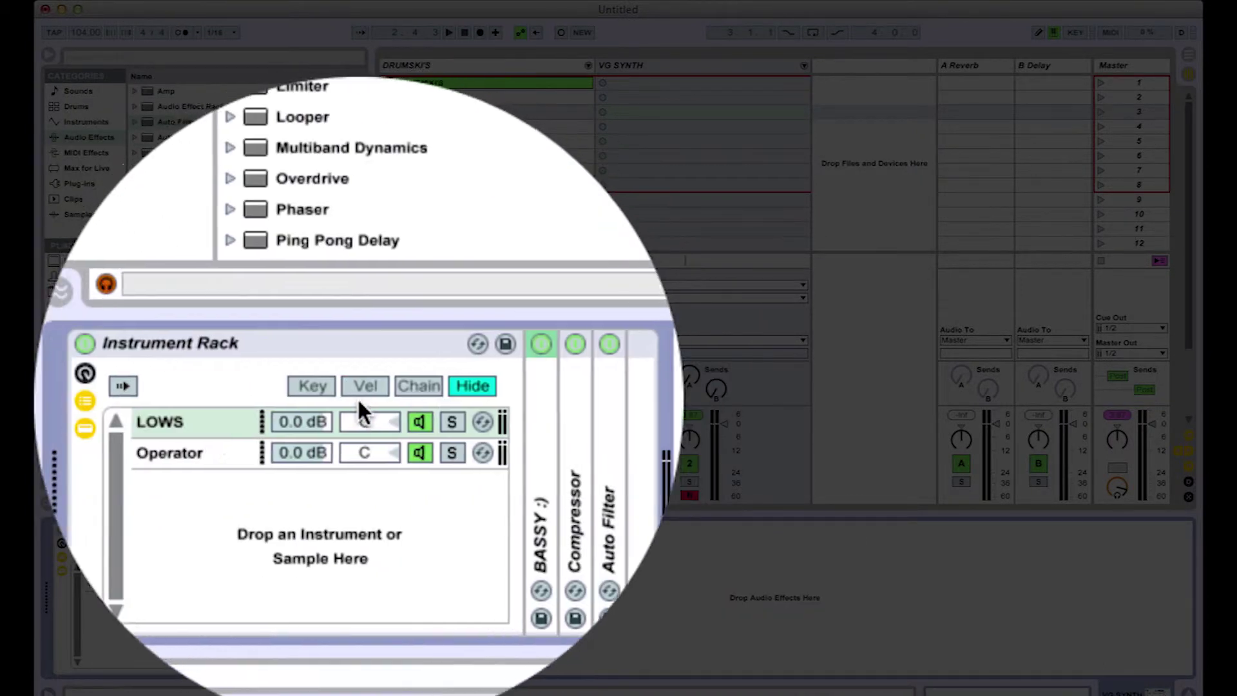
Select the second Operator chain and set its oscillator A wave to Square D
left_click(219, 451)
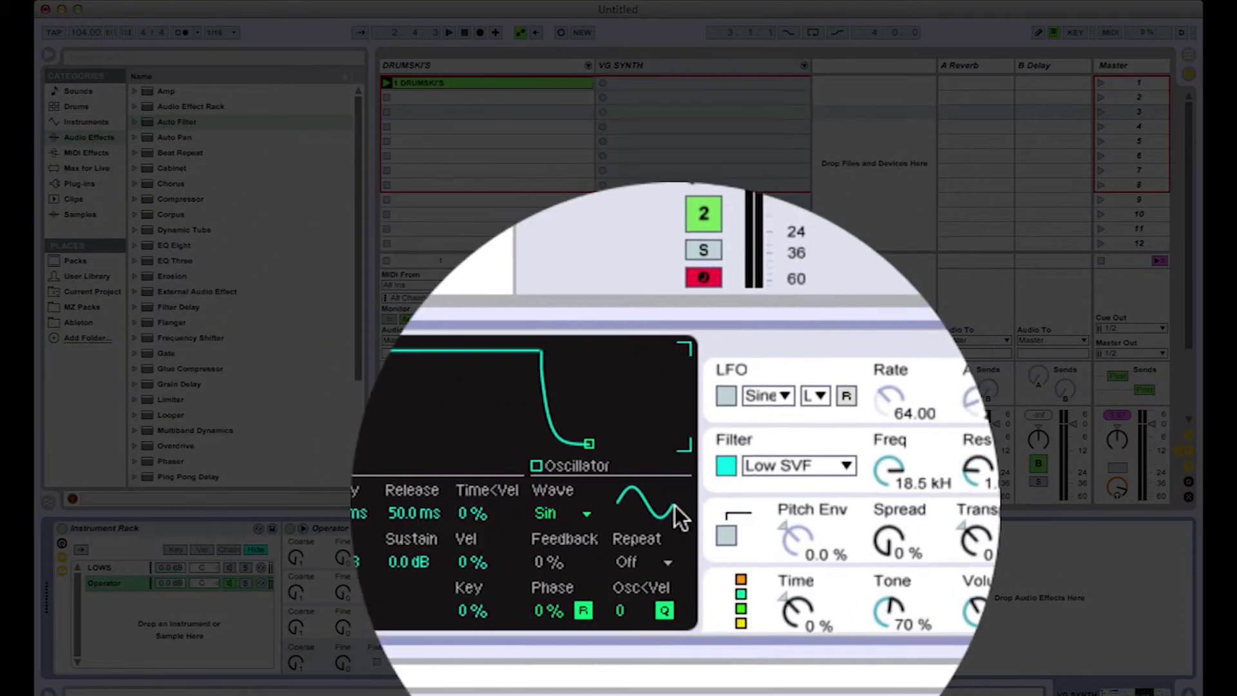
left_click(621, 512)
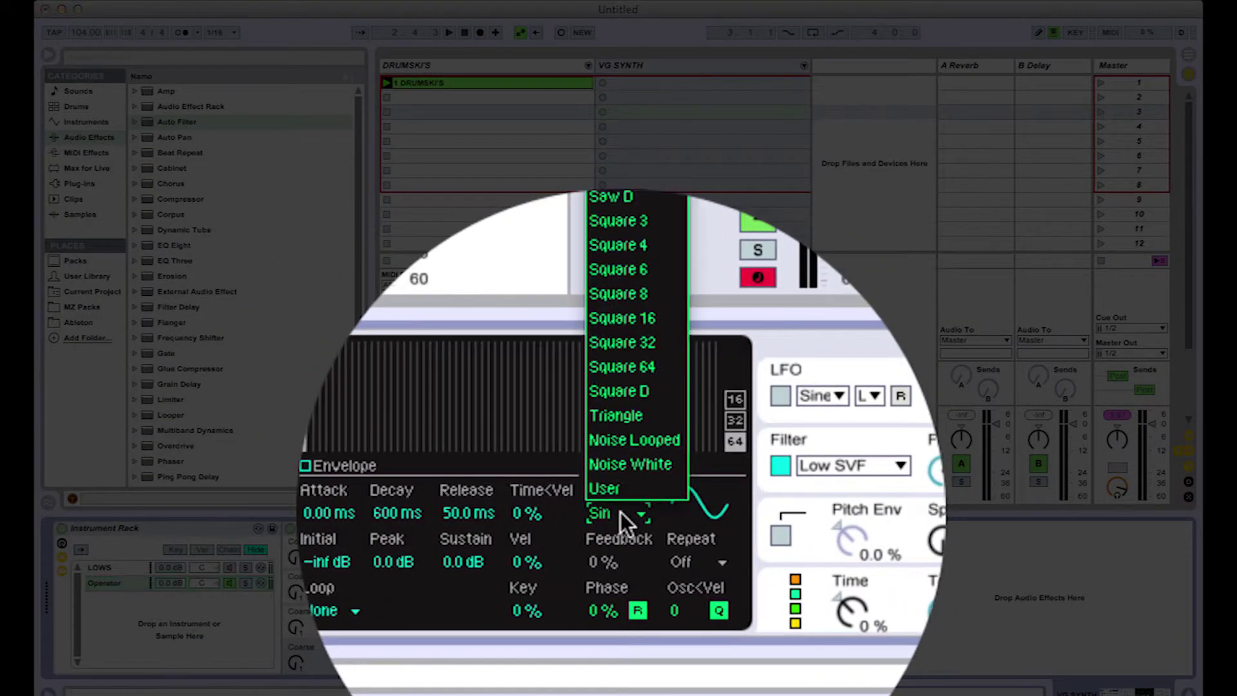
left_click(629, 398)
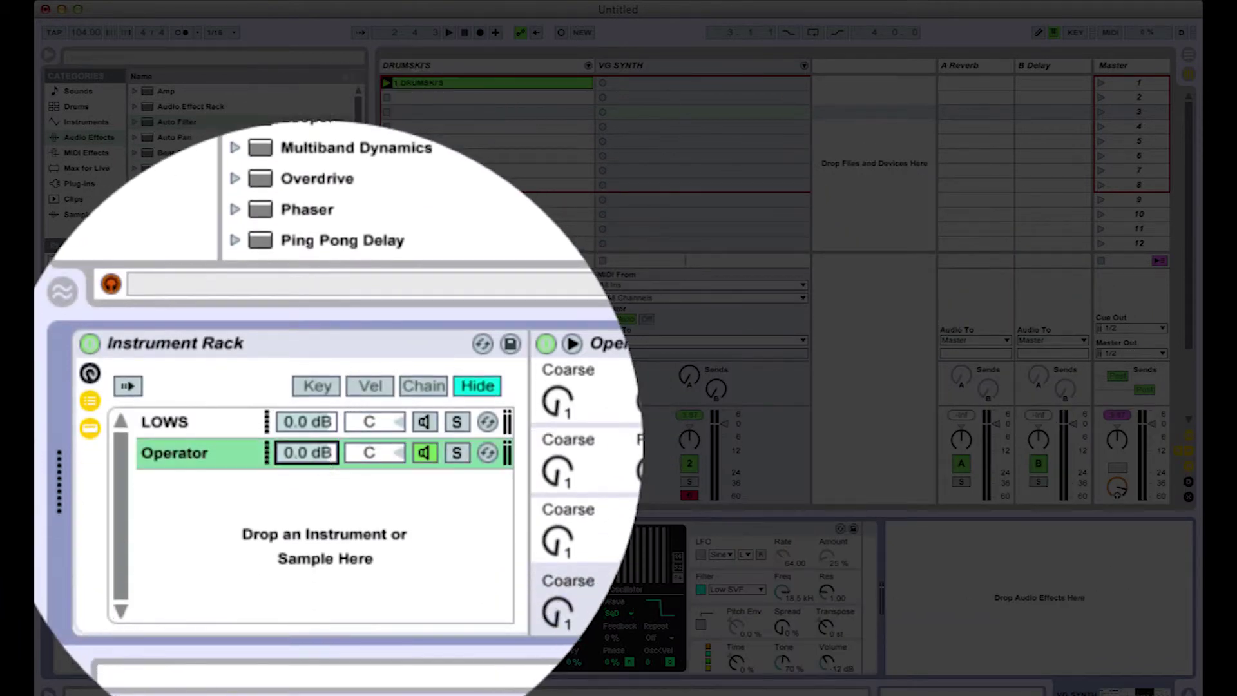
Set the second Operator chain's volume to -6 dB and rename the chain as SQUARE
left_click(318, 453)
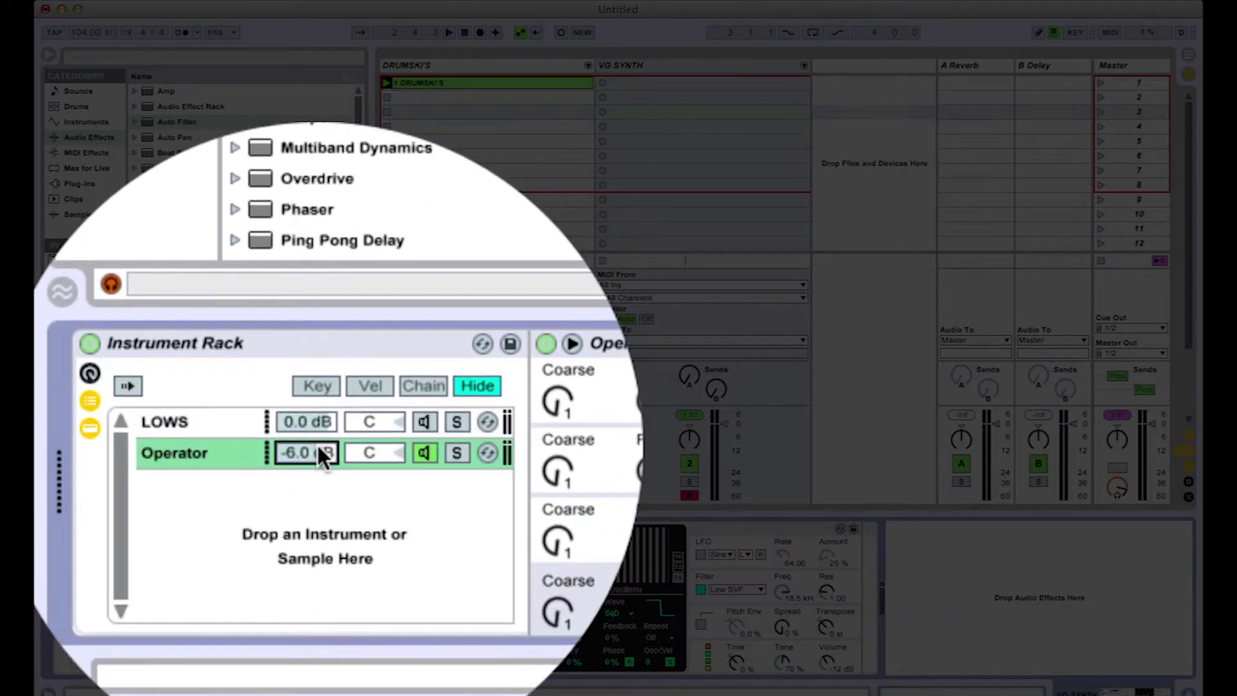
left_click(165, 454)
key("super+r")
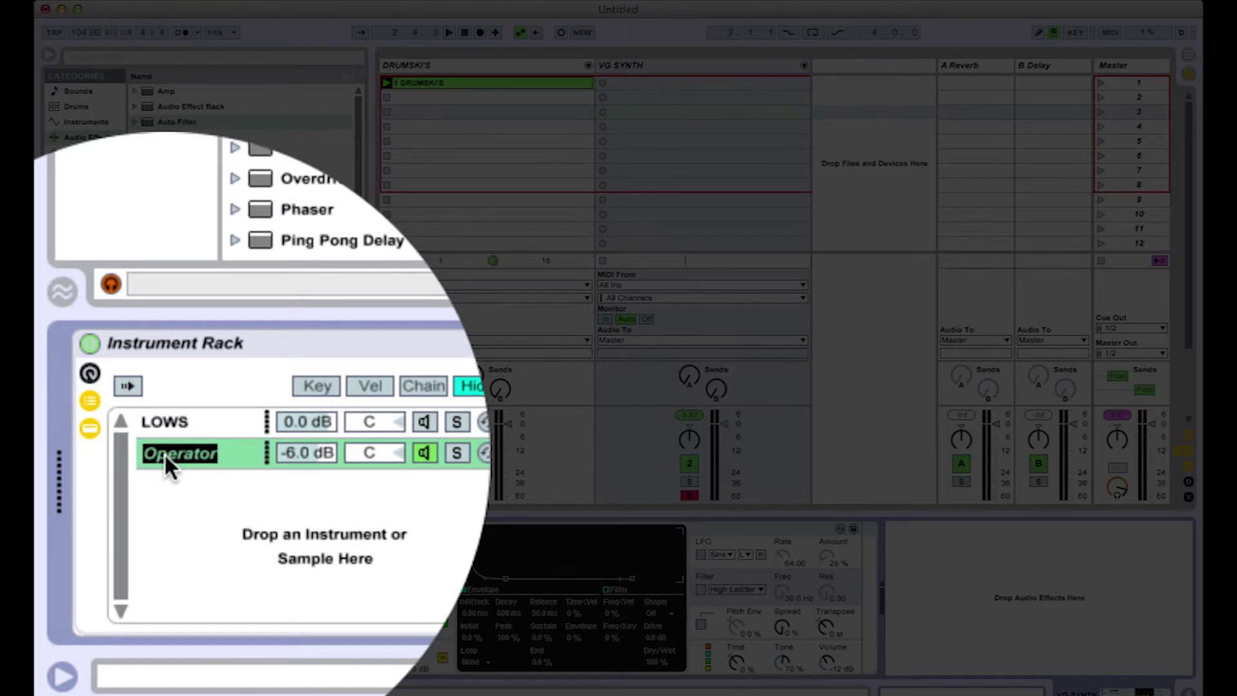
type("SQUARE")
key("Return")
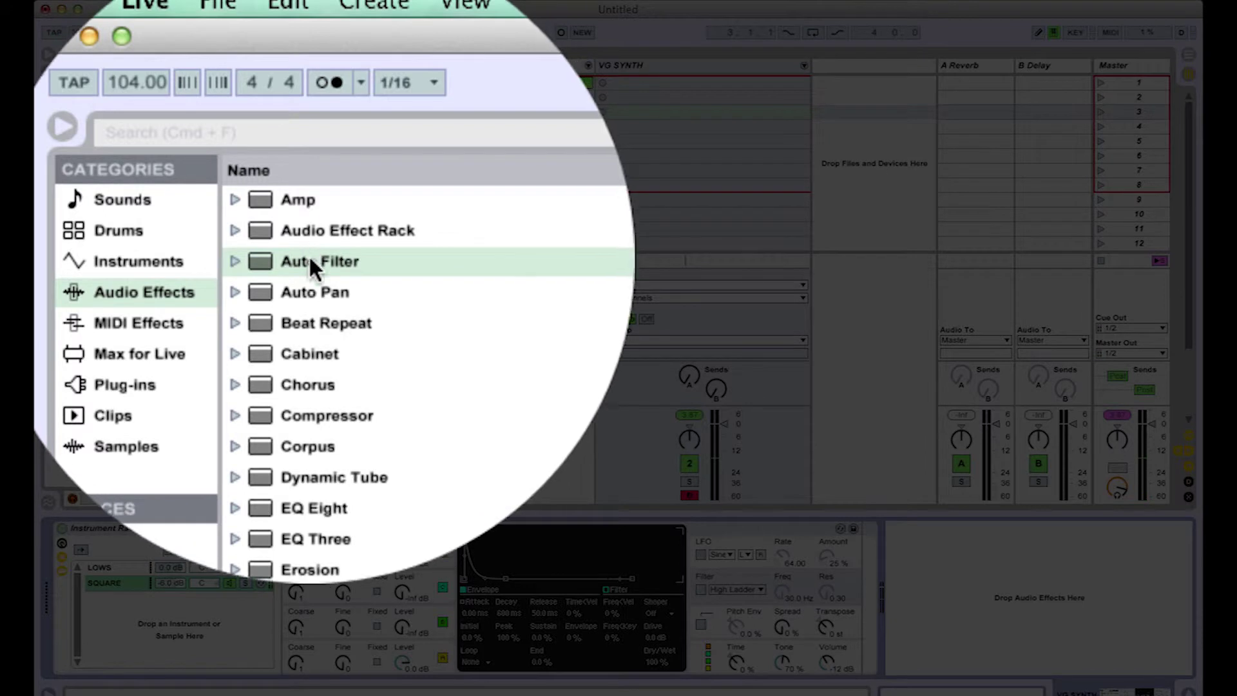
Add a high-pass Auto Filter after the SQUARE chain's Operator, with Q at 0.60 and cutoff at 130 Hz
left_click(313, 261)
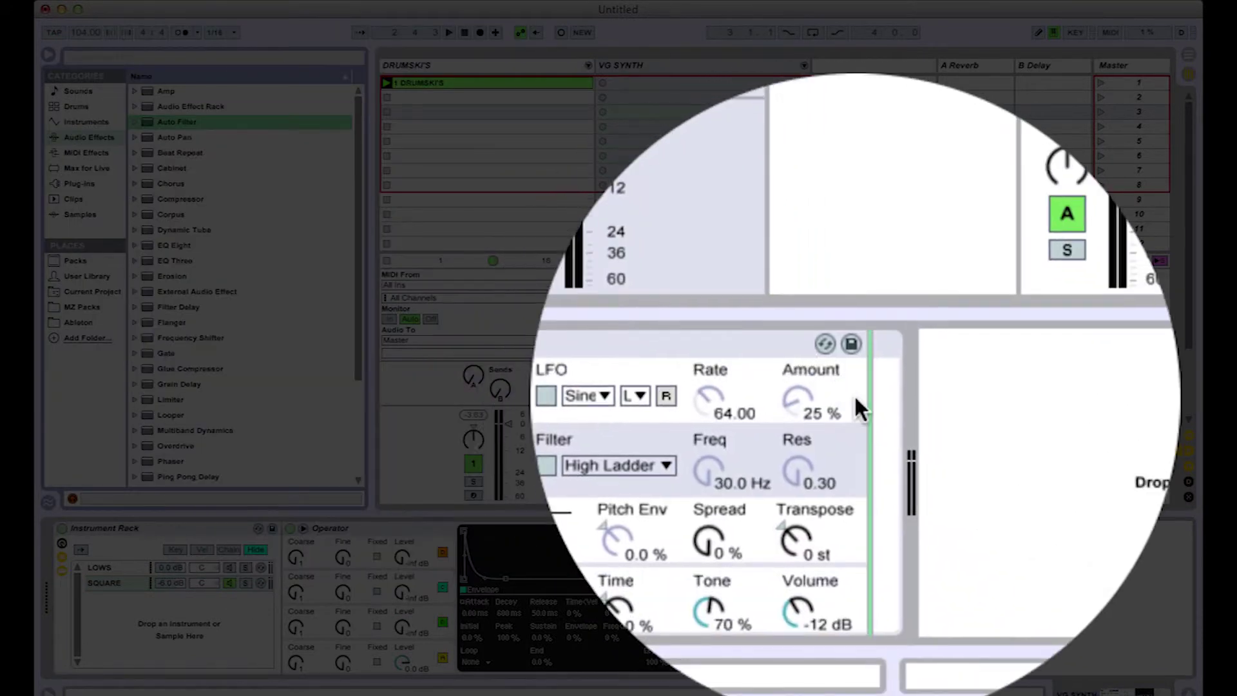
key("Return")
left_click(877, 532)
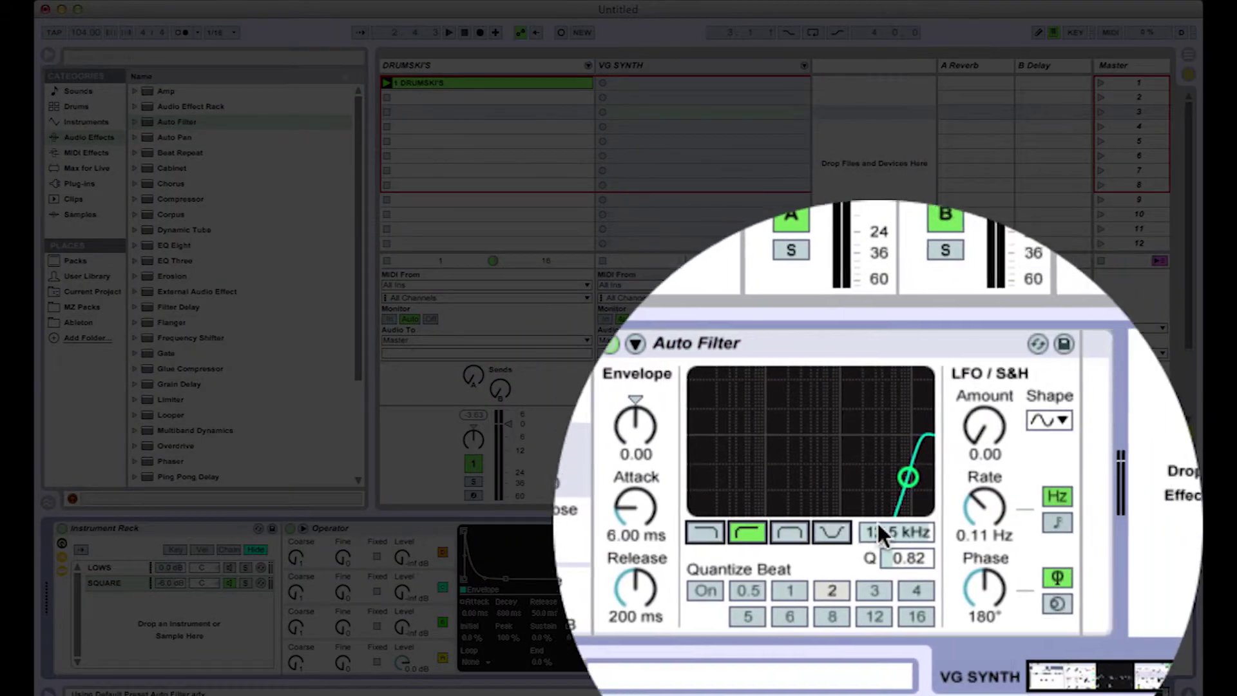
left_click(879, 559)
type("0.6")
key("Return")
mouse_move(878, 532)
left_mouse_down()
mouse_move(879, 586)
mouse_move(876, 528)
left_mouse_up()
type("130")
key("Return")
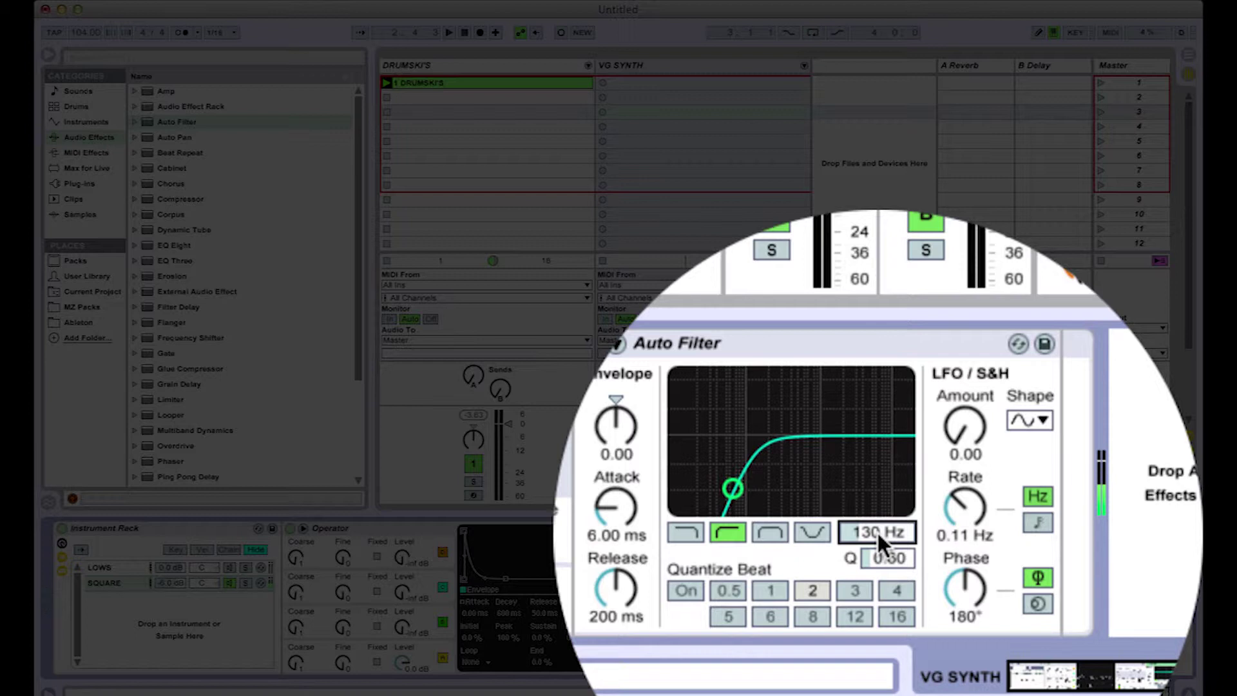
Add an Overdrive after the Auto Filter and adjust its band to 1.36 kHz with a bandwidth of 5.81
scroll(245, 322, "down", 4)
left_click_drag(175, 353, 1000, 413)
mouse_move(1094, 398)
left_mouse_down()
mouse_move(1116, 409)
mouse_move(1100, 407)
left_mouse_up()
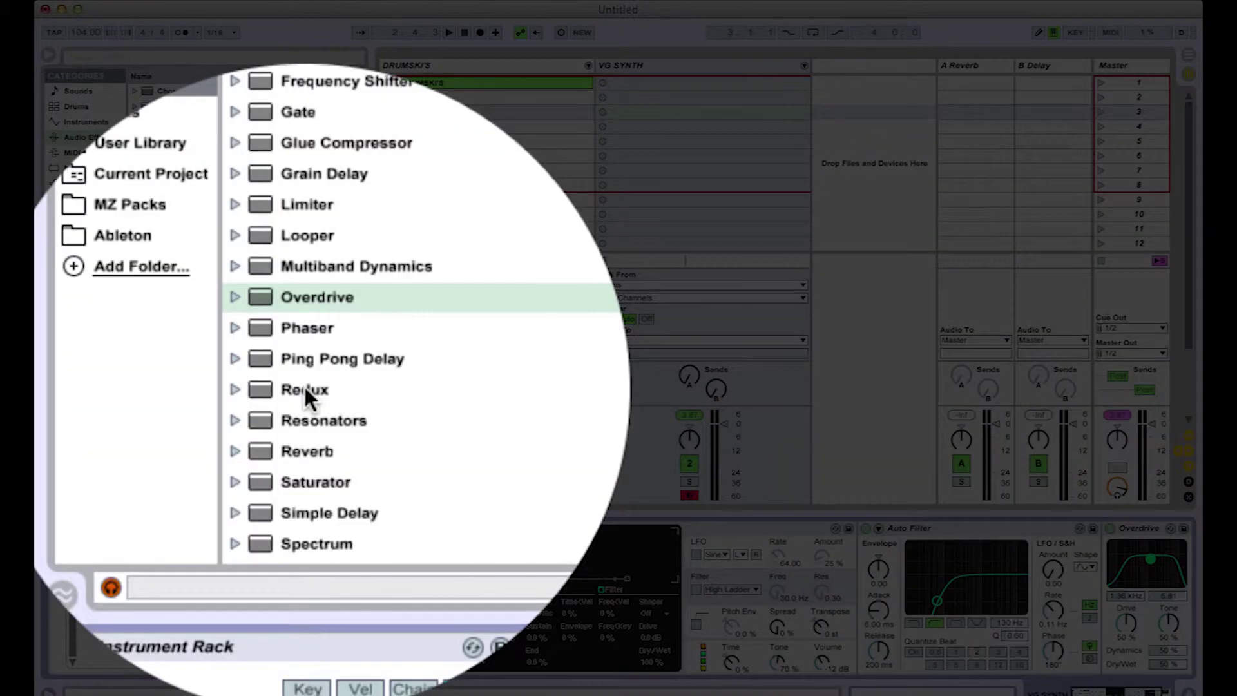
Add a Redux with soft downsampling at 8 and place it between the Operator and the Auto Filter
double_click(170, 400)
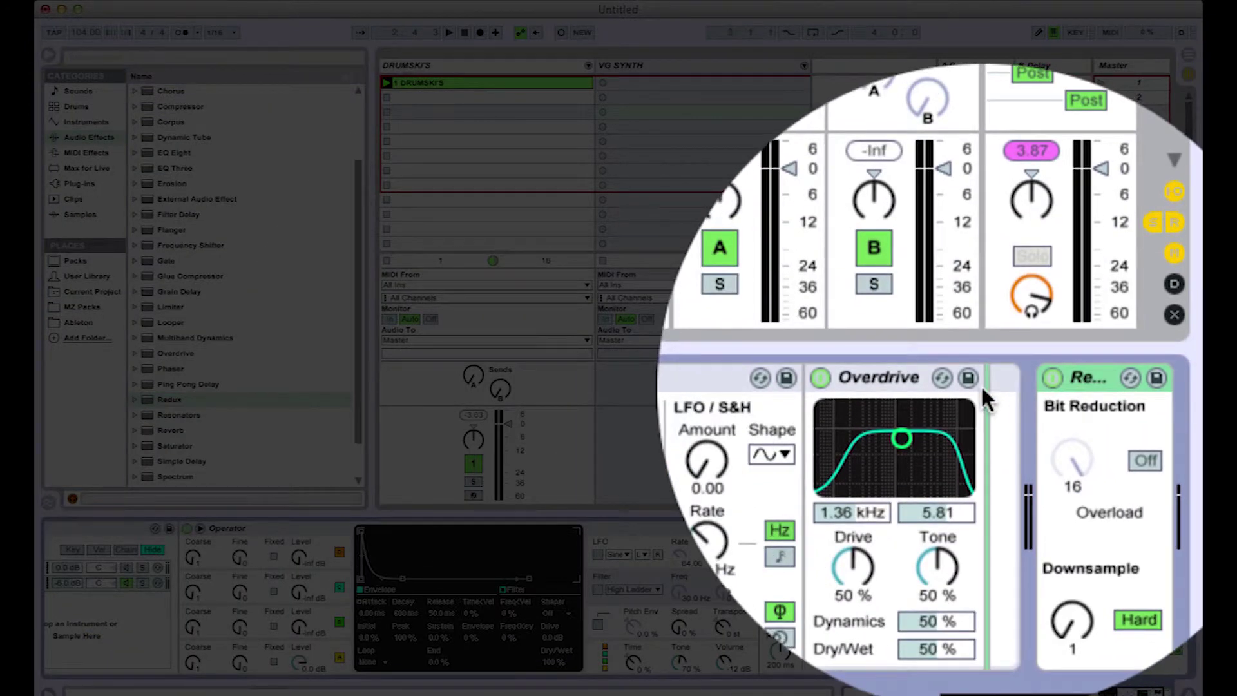
left_click(1079, 580)
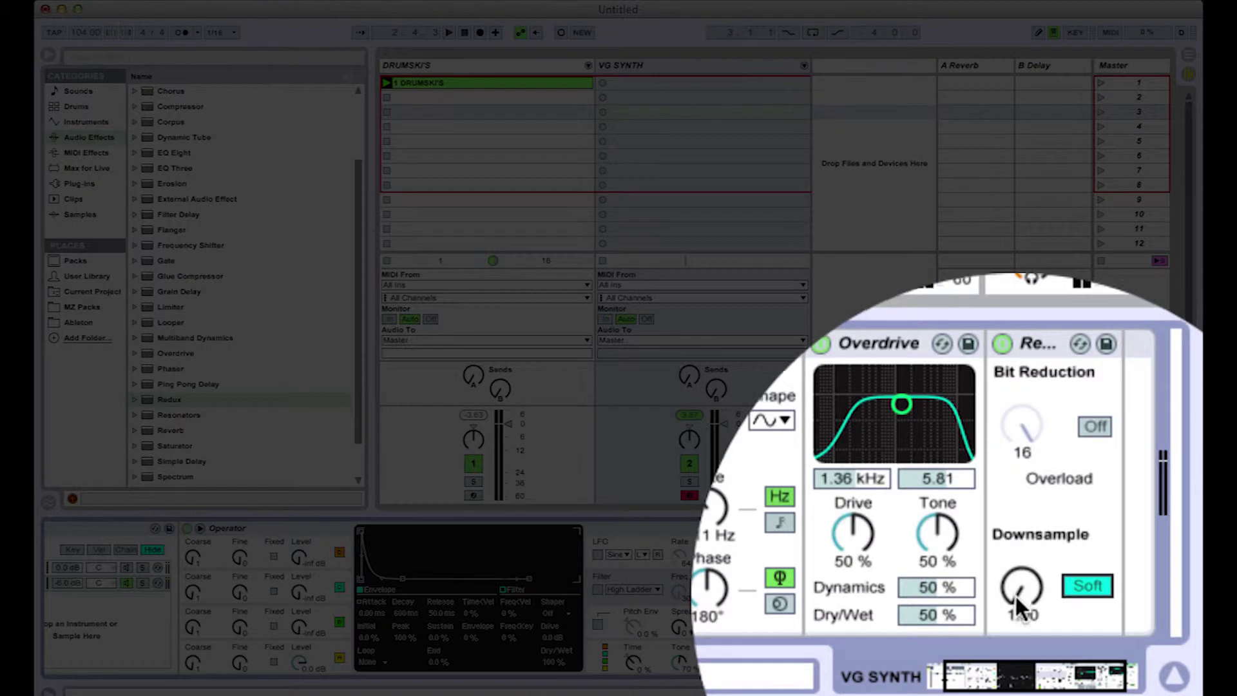
type("8")
key("Return")
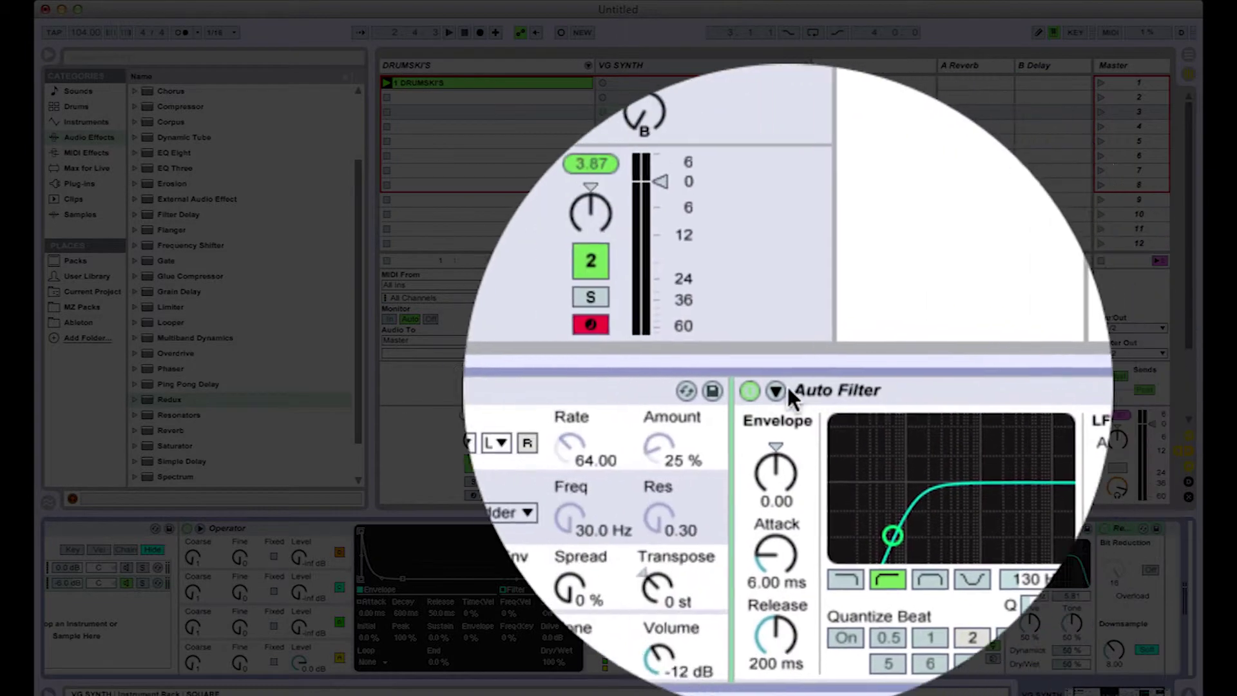
left_click_drag(787, 385, 774, 386)
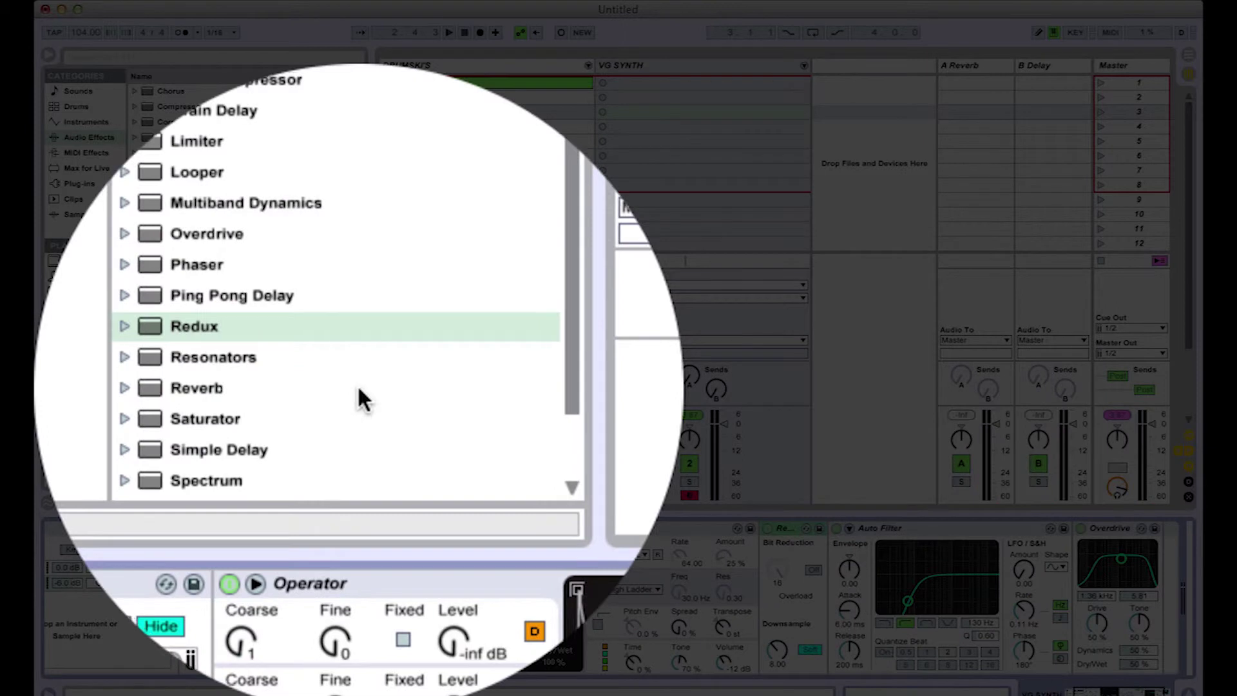
Set the SQUARE chain's volume to -8 dB and rebalance the LOWS chain's volume against it
left_click(310, 451)
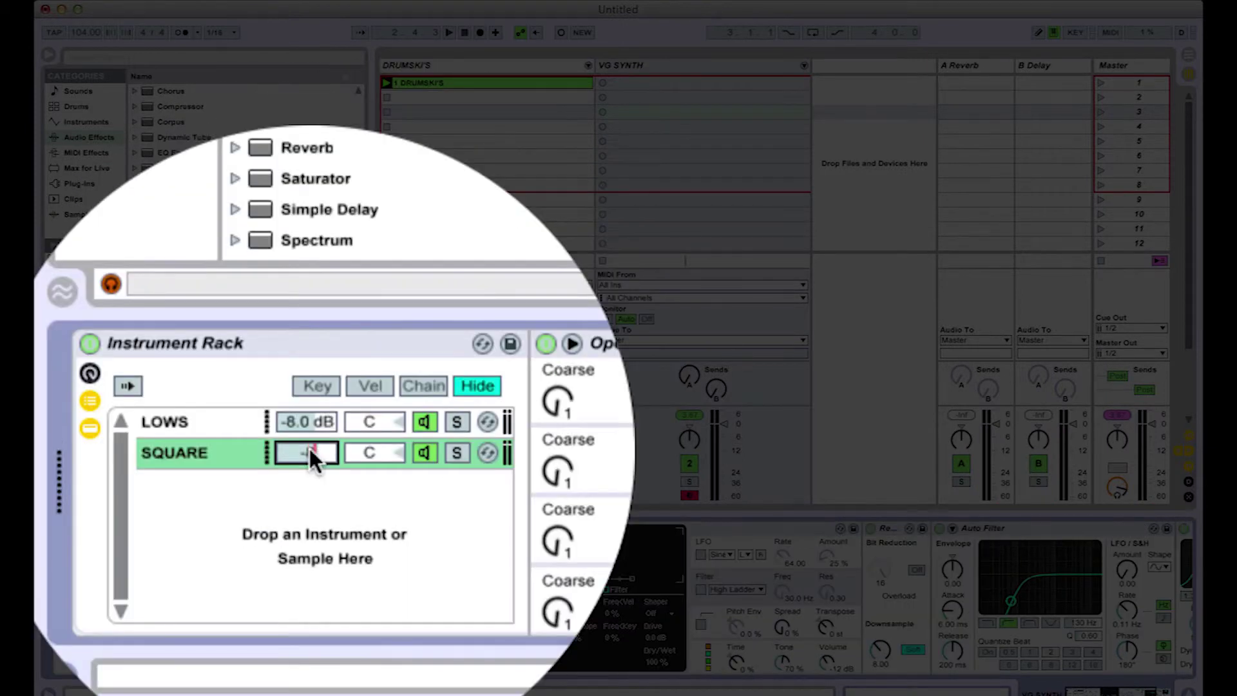
mouse_move(303, 421)
left_mouse_down()
mouse_move(303, 459)
mouse_move(303, 425)
left_mouse_up()
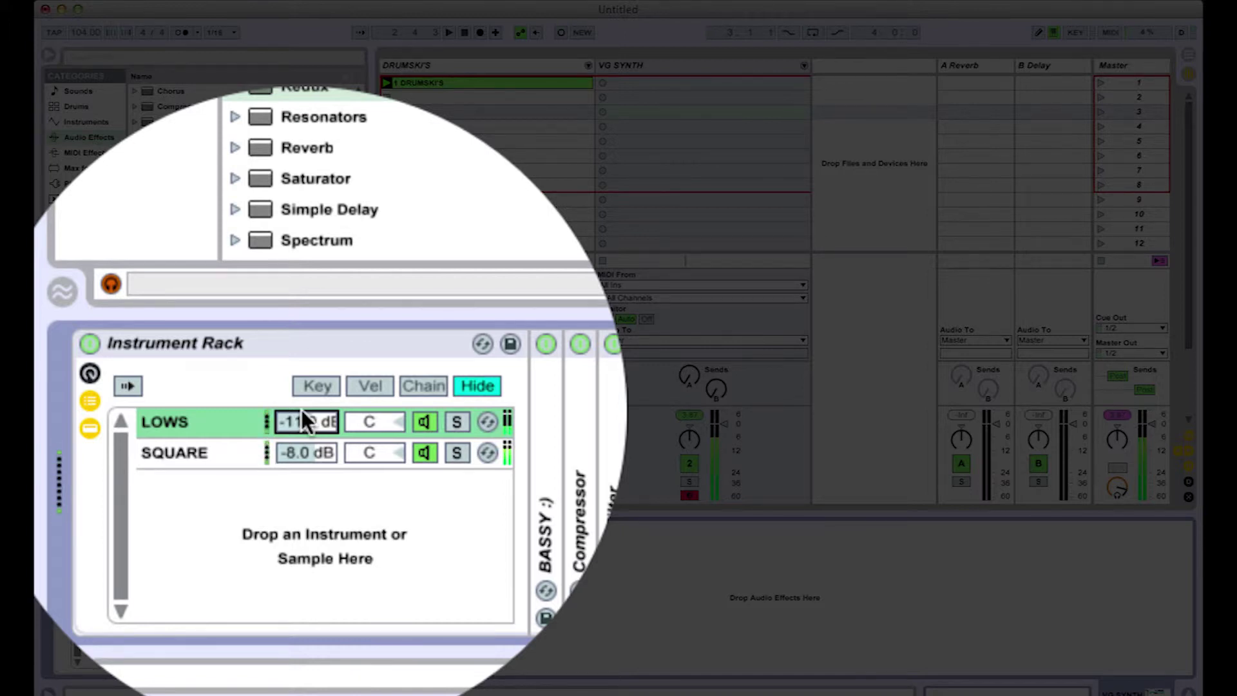
left_click_drag(302, 410, 302, 407)
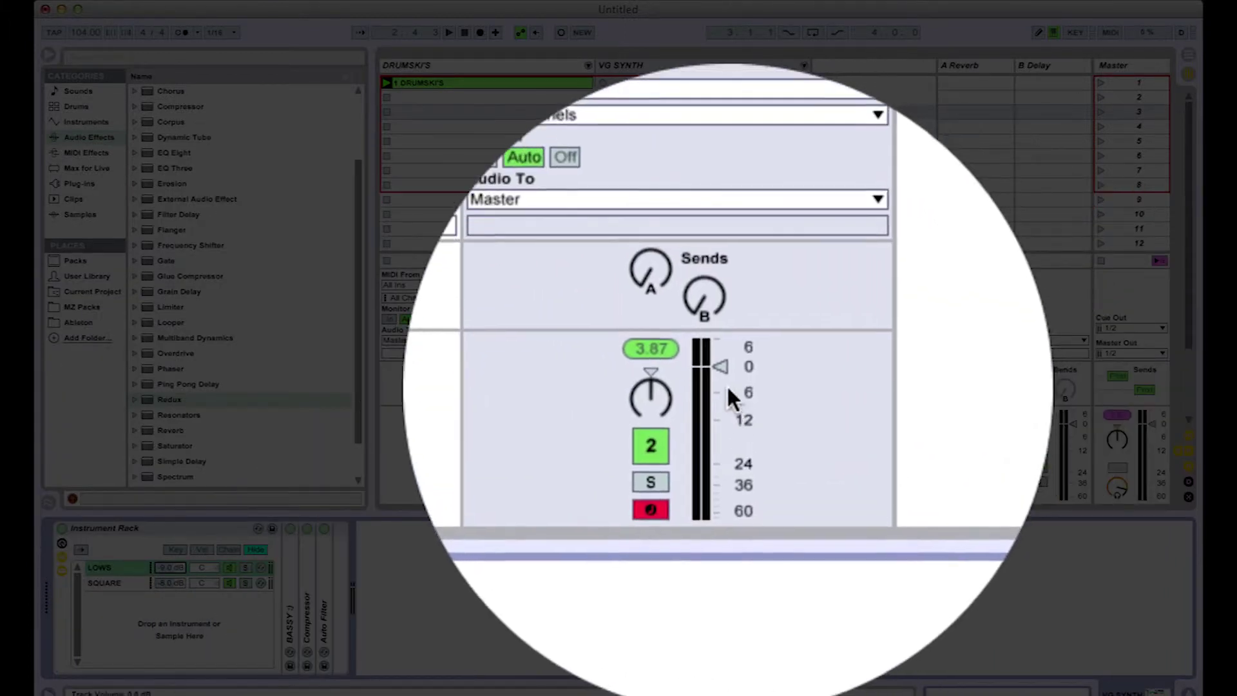
Lower the VG SYNTH track's volume, using playback to judge the level
left_click_drag(730, 441, 728, 491)
key("space")
left_click_drag(728, 356, 730, 291)
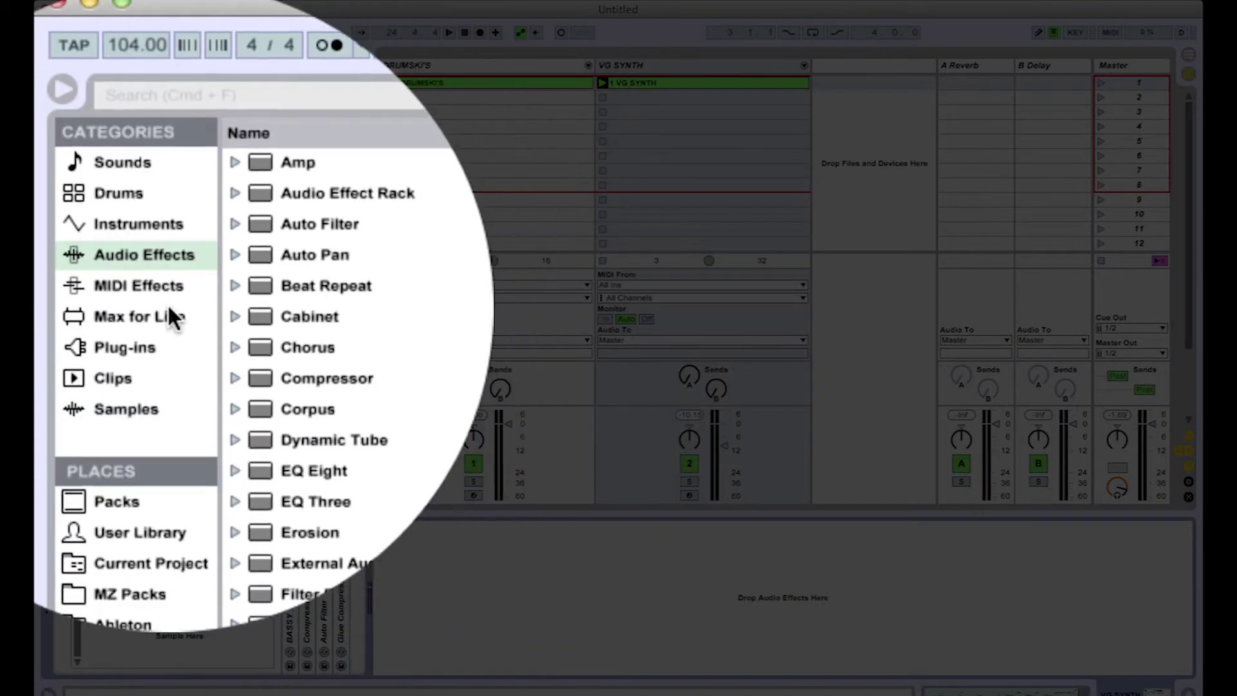
Add a Scale MIDI effect before the Instrument Rack and set the VG SYNTH track's monitoring to In
left_click(86, 153)
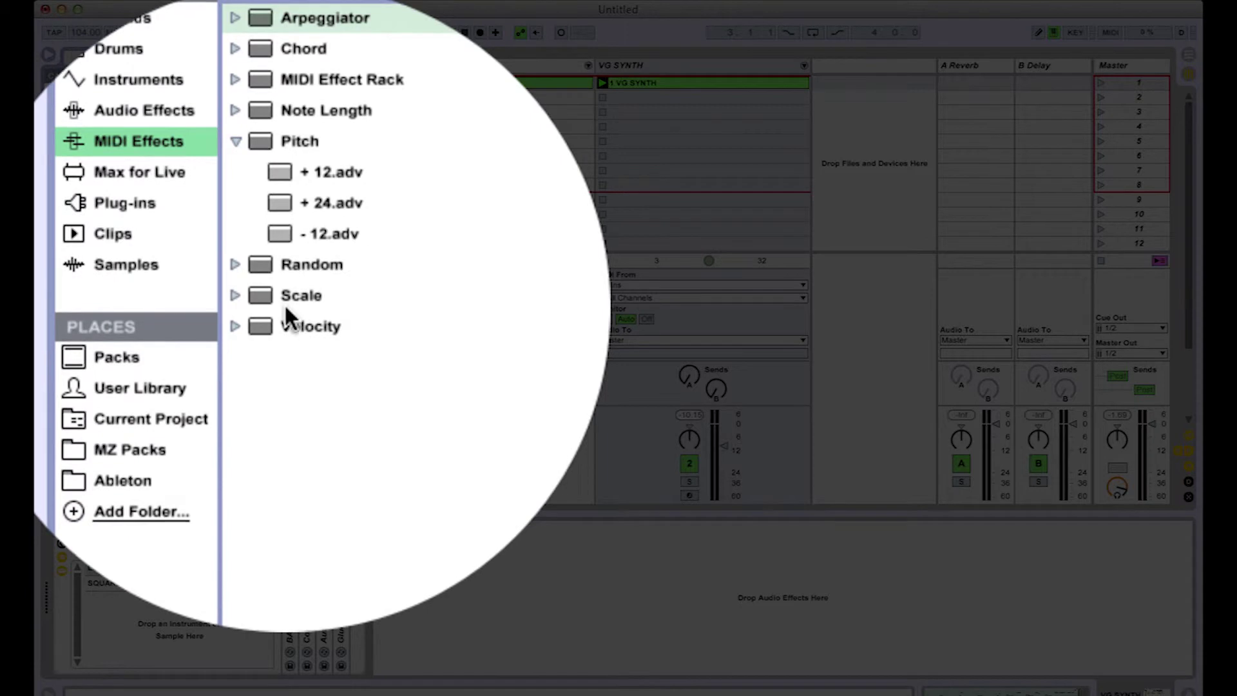
left_click(290, 460)
double_click(287, 304)
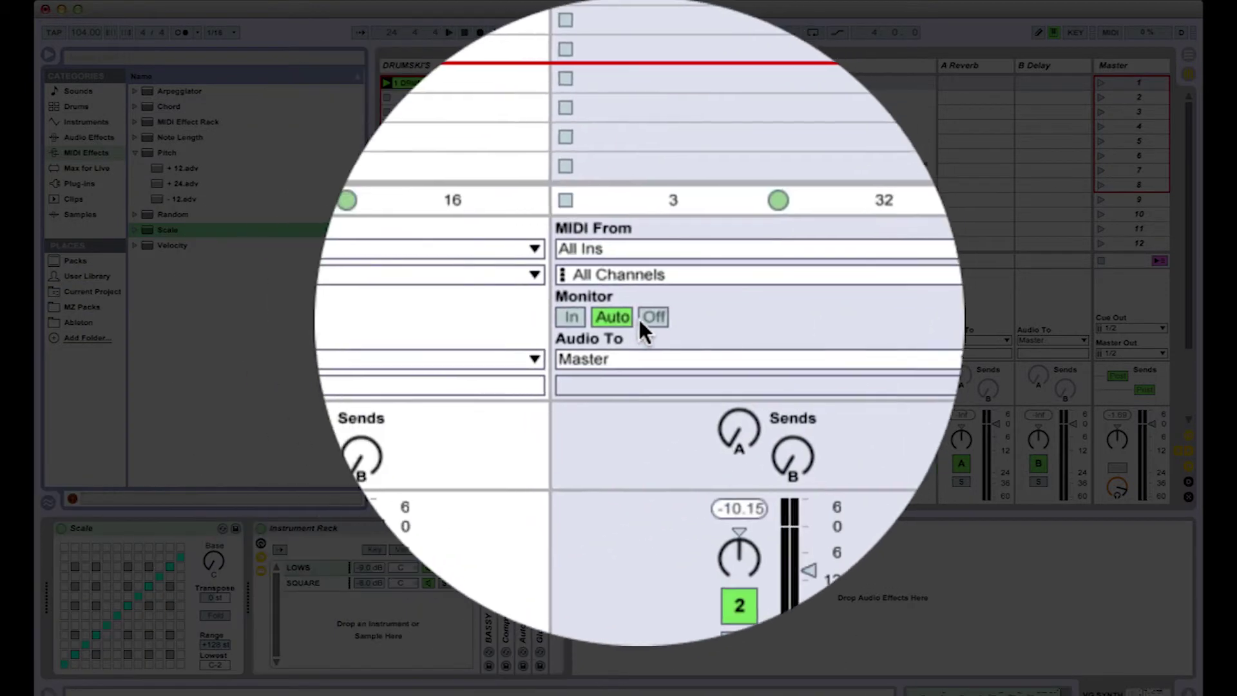
left_click(612, 318)
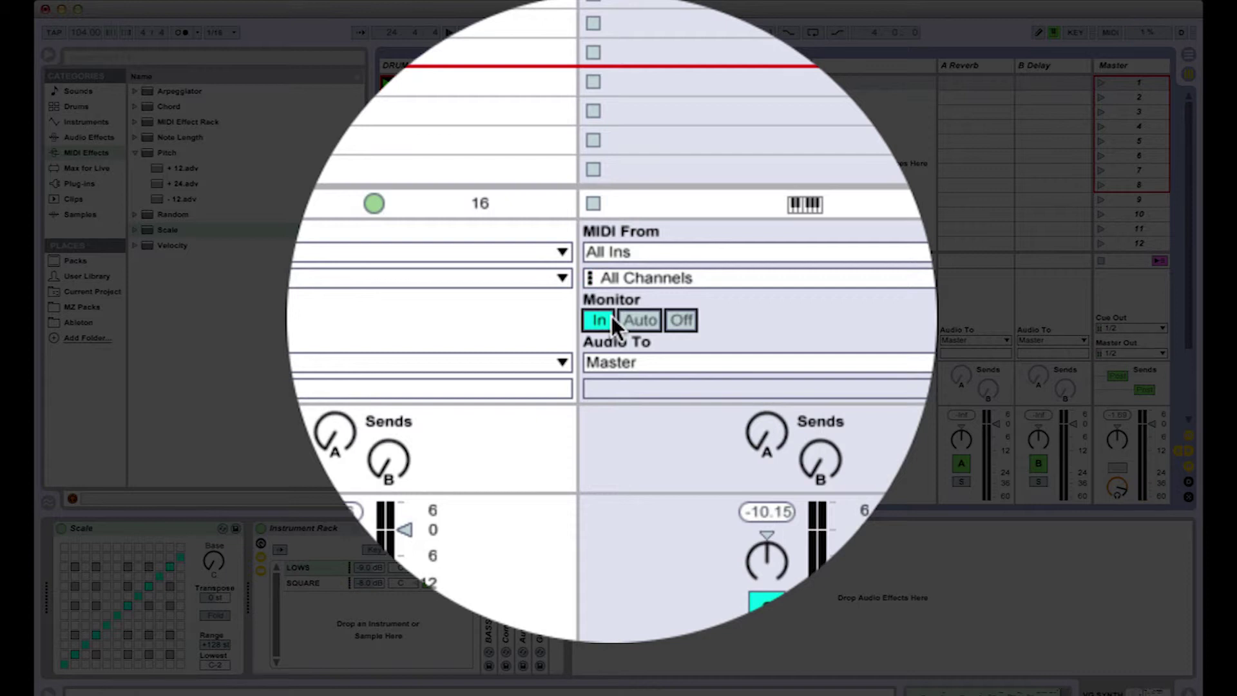
Add an Arpeggiator after the Scale effect, with the style set to Converge and the gate to 130%
left_click(135, 153)
double_click(174, 91)
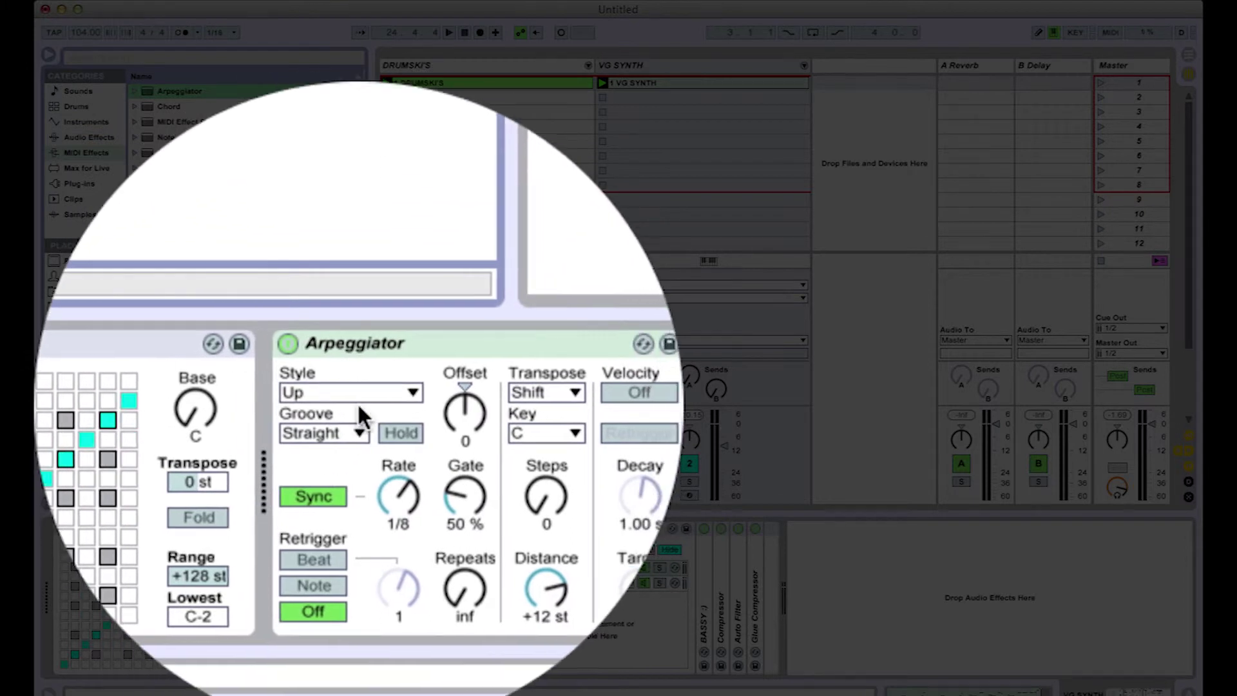
left_click(359, 394)
left_click(357, 387)
left_click(358, 389)
left_click(357, 384)
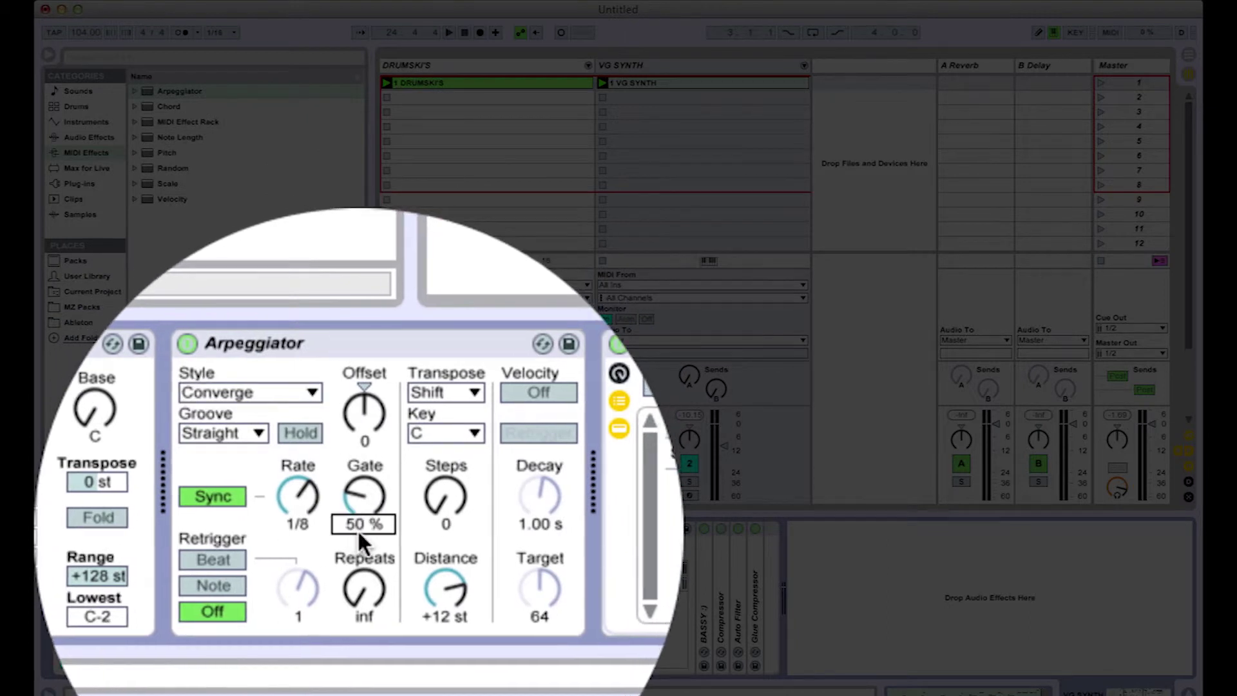
left_click(360, 532)
type("130")
key("Return")
Bypass the Arpeggiator, set the VG SYNTH track's monitoring to Auto, and re-enable the Arpeggiator to compare the sound
left_click(359, 387)
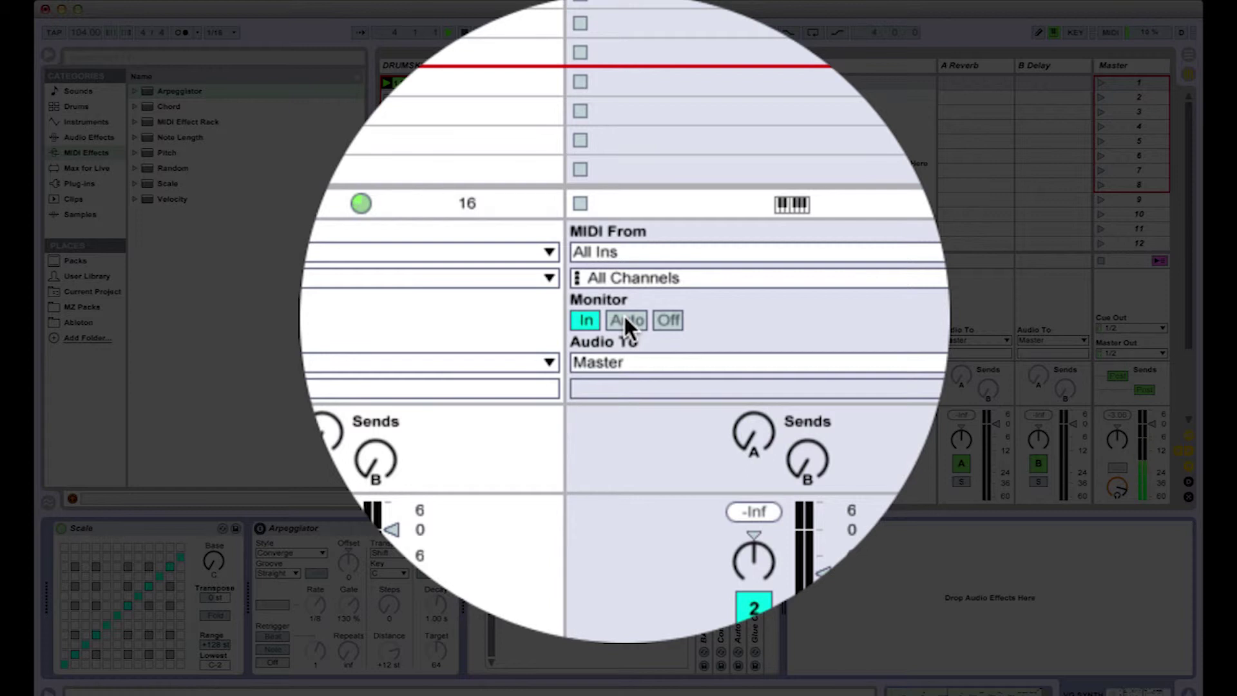
left_click(625, 317)
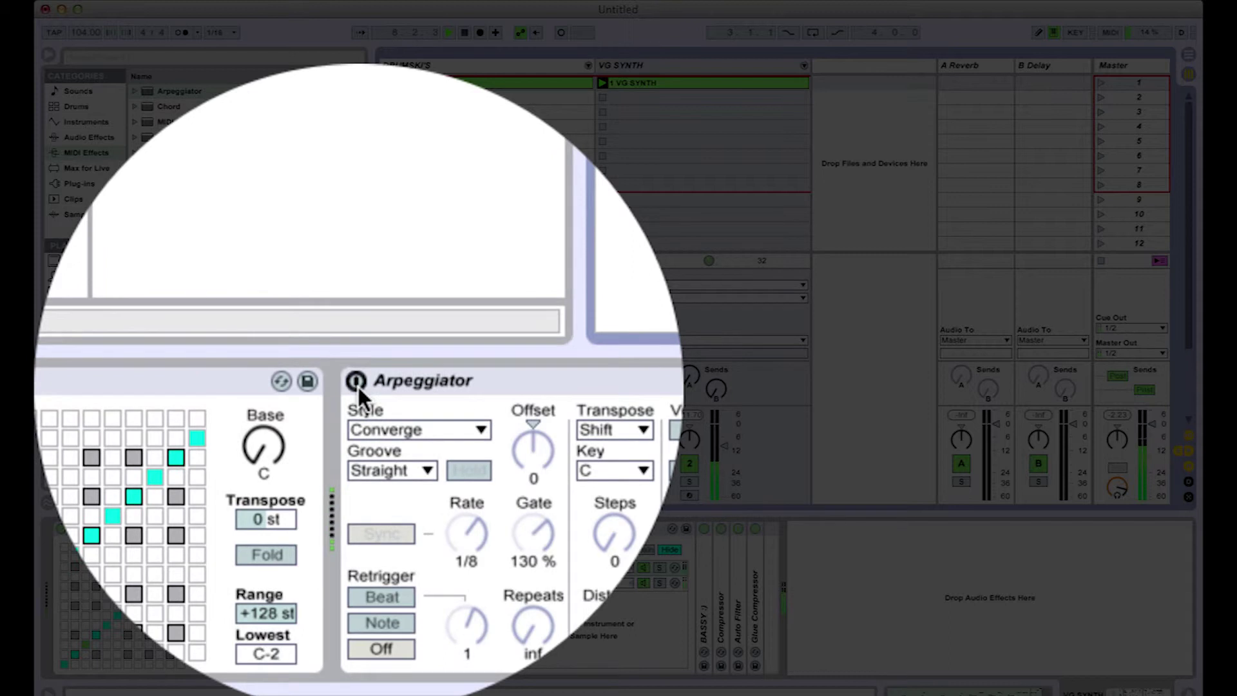
left_click(358, 386)
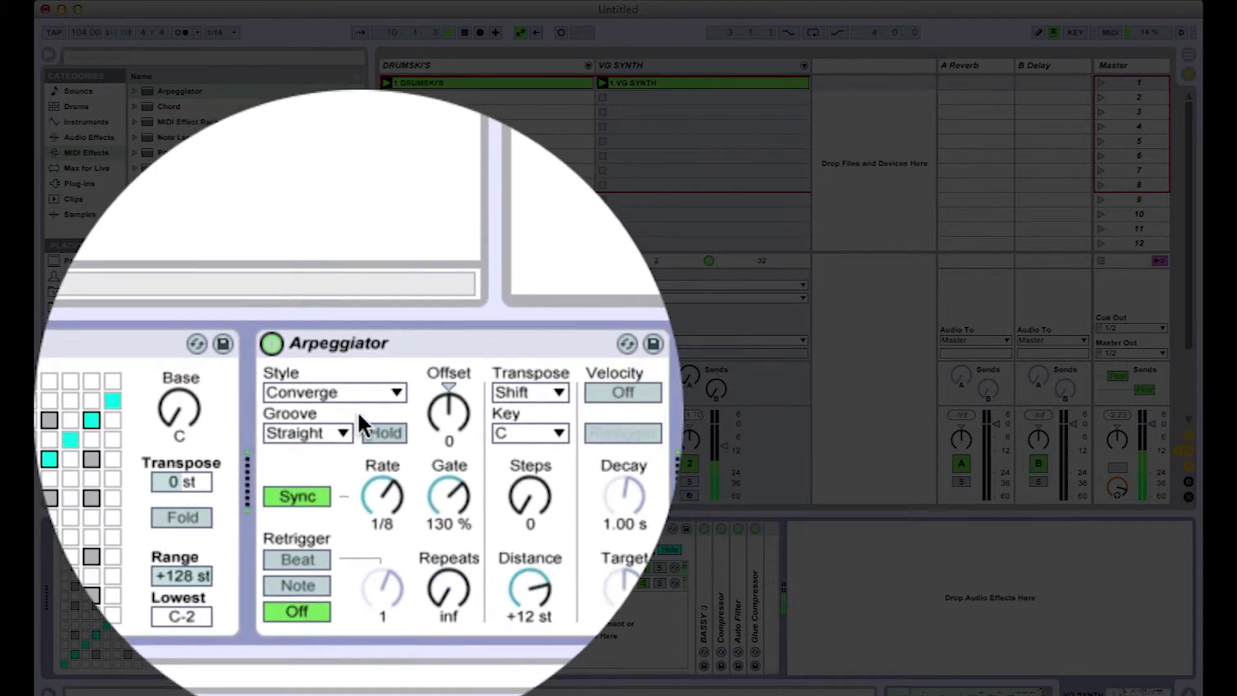
Try different Arpeggiator rates and gates during playback, settling on rate 1/12, gate 50% and steps 0
mouse_move(362, 496)
left_mouse_down()
mouse_move(362, 526)
mouse_move(362, 510)
left_mouse_up()
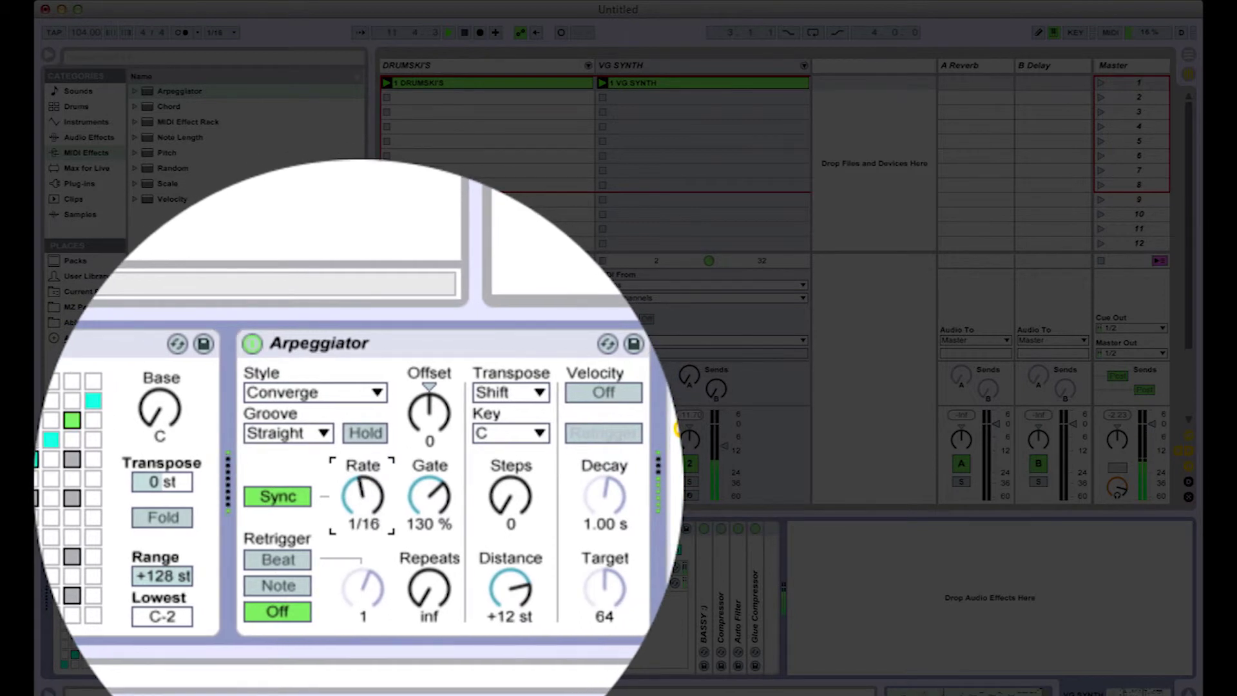
left_click_drag(429, 497, 429, 522)
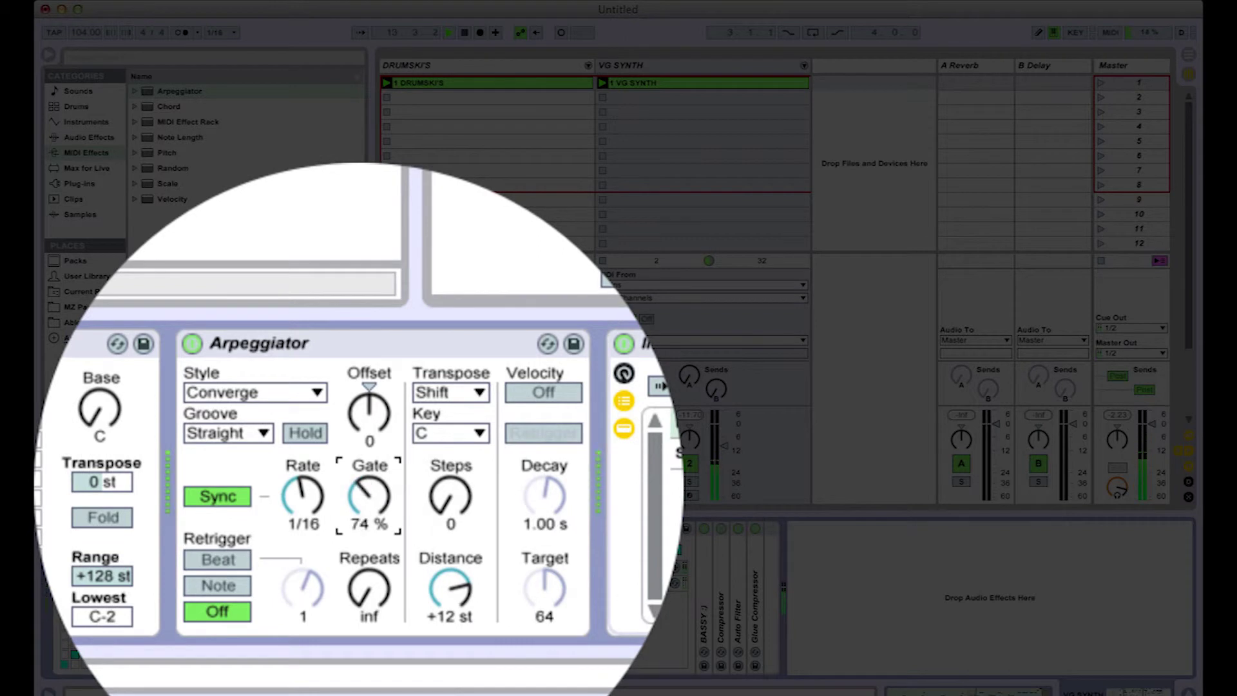
left_click(303, 496)
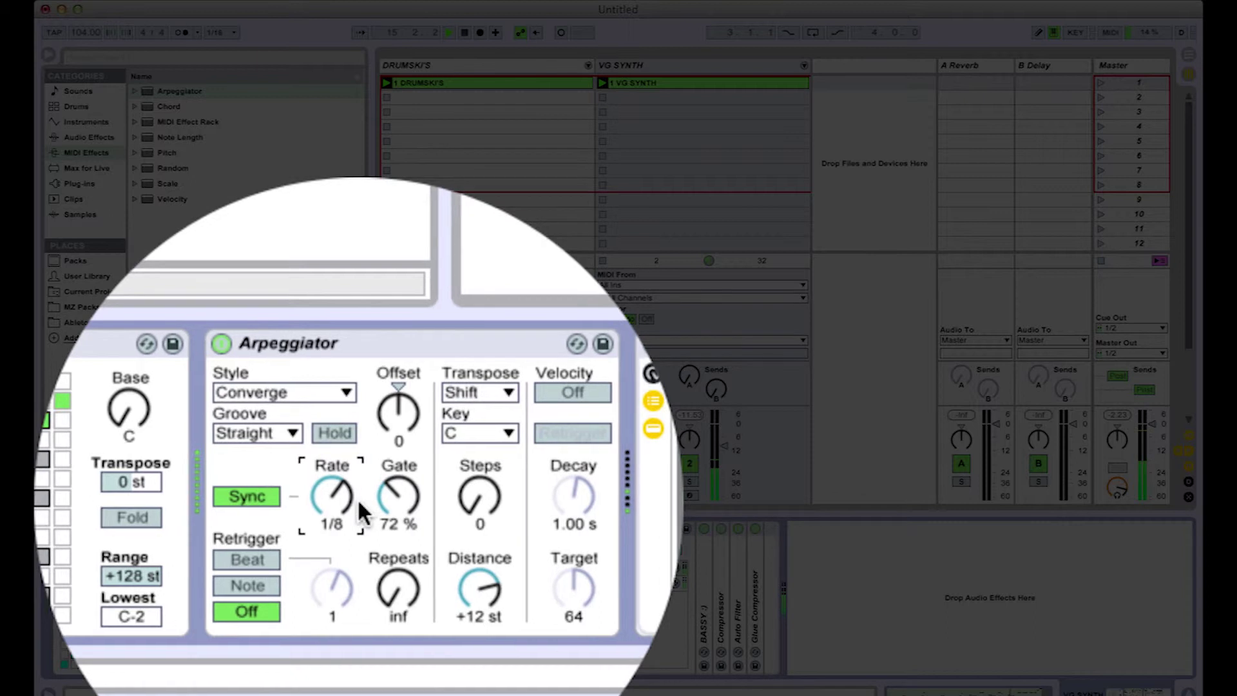
left_click_drag(415, 497, 413, 524)
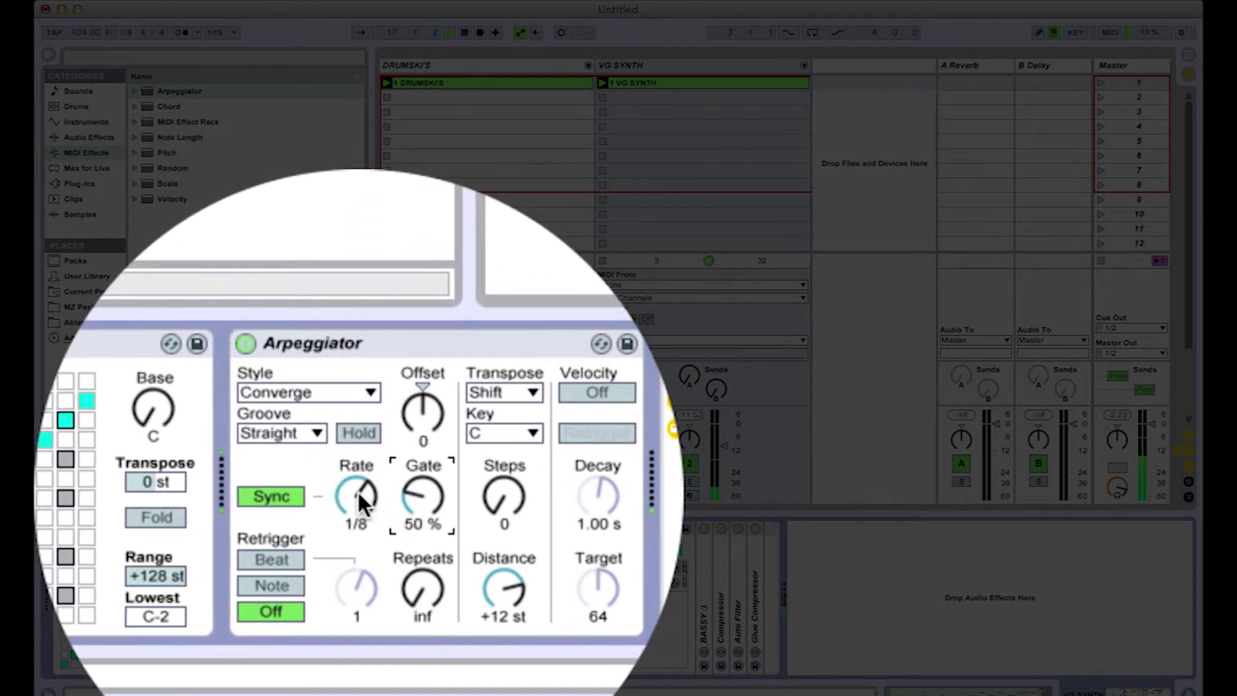
left_click_drag(357, 490, 357, 492)
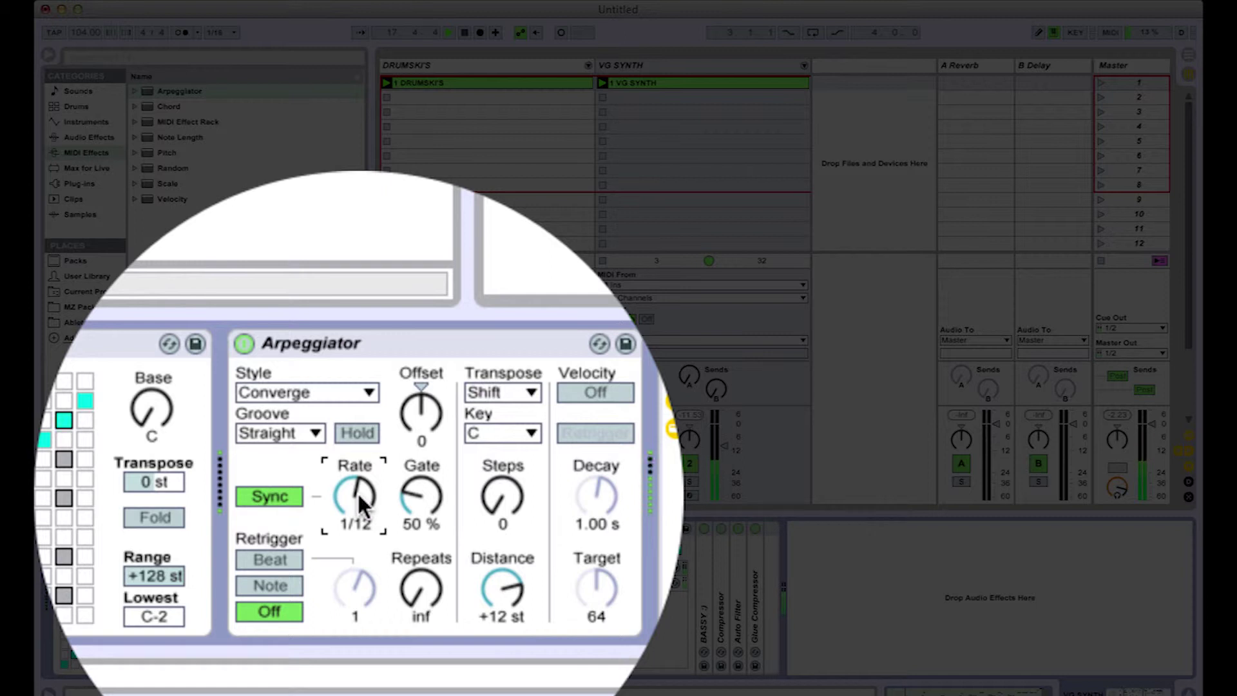
left_click_drag(388, 523, 387, 517)
key("Delete")
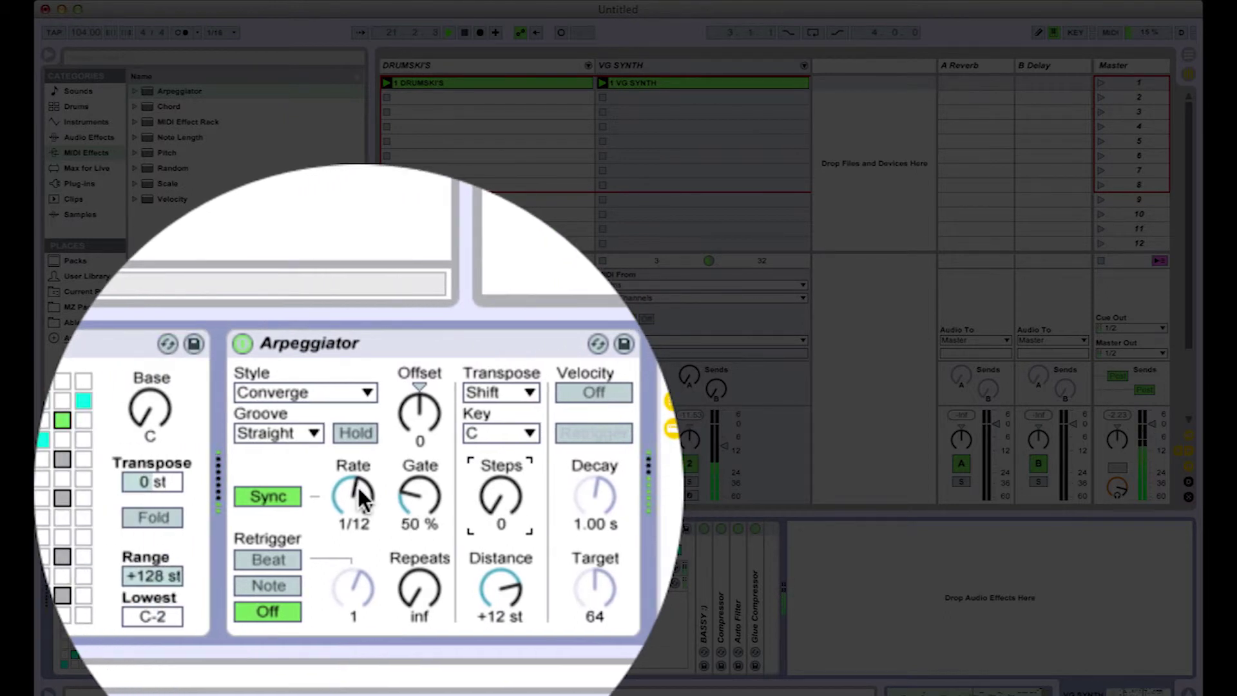
Group the Scale and Arpeggiator into a MIDI Effect Rack
left_click(357, 384)
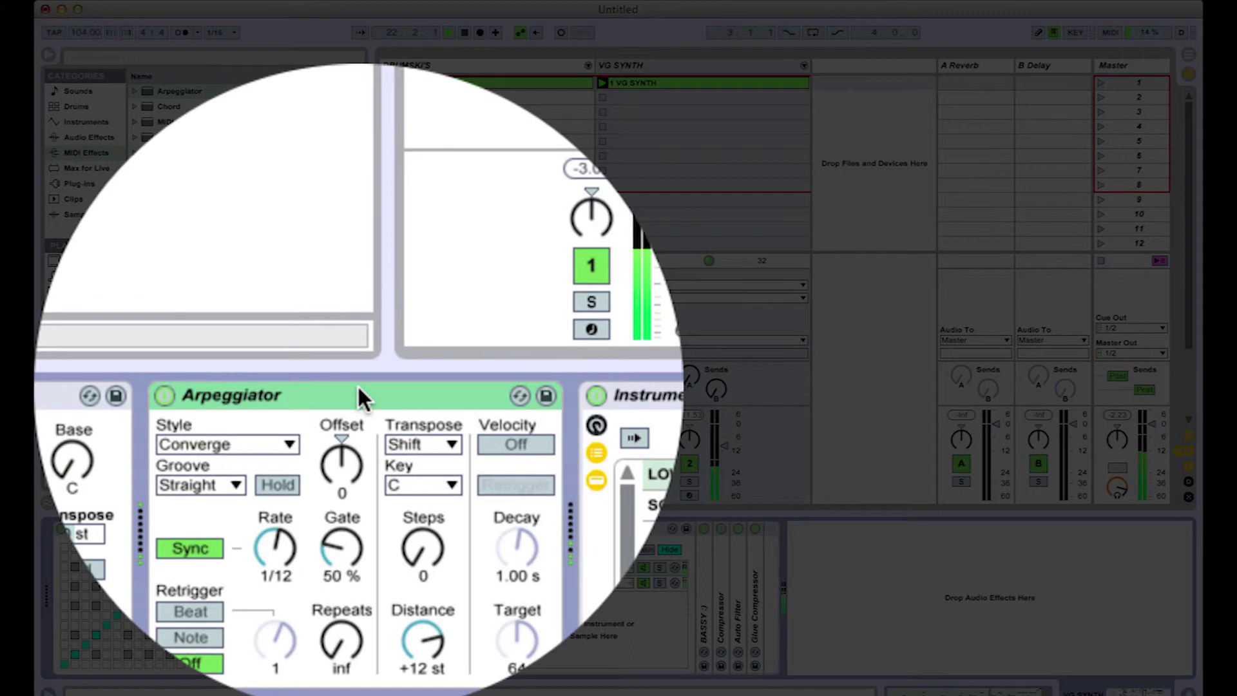
left_click(320, 384)
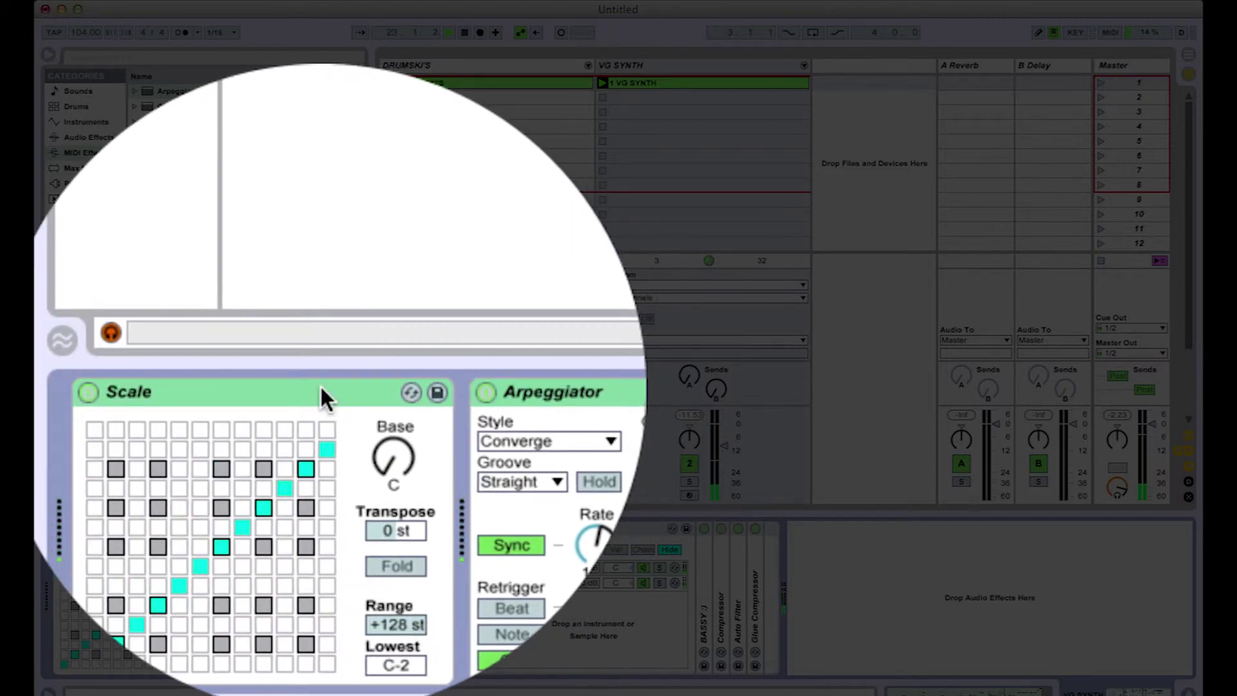
key("ctrl+g")
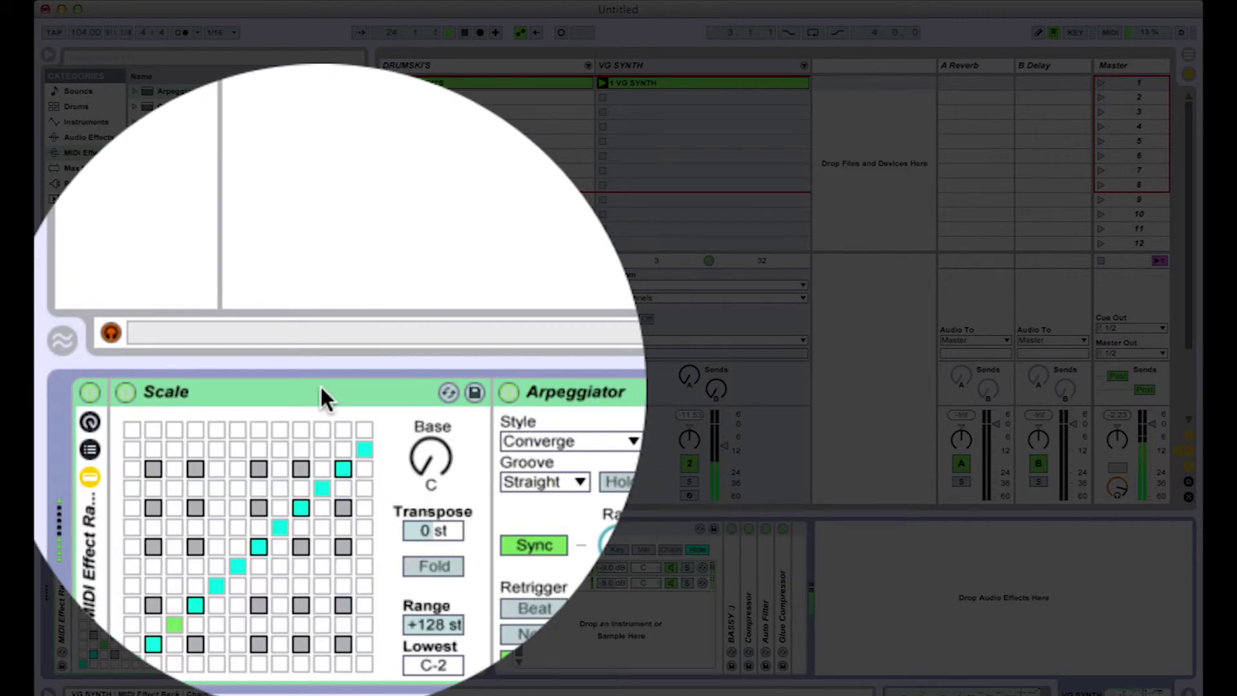
Show the MIDI Effect Rack's macro controls, collapse the Scale device, and turn on macro mapping
left_click(89, 390)
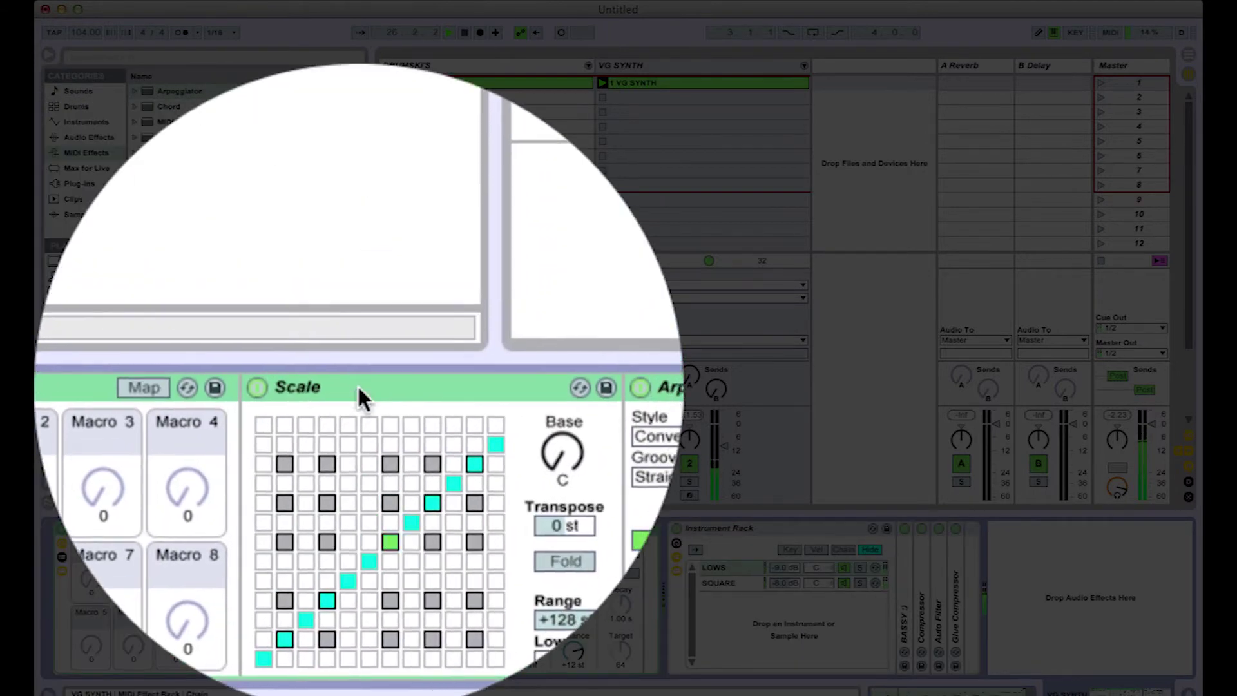
double_click(358, 387)
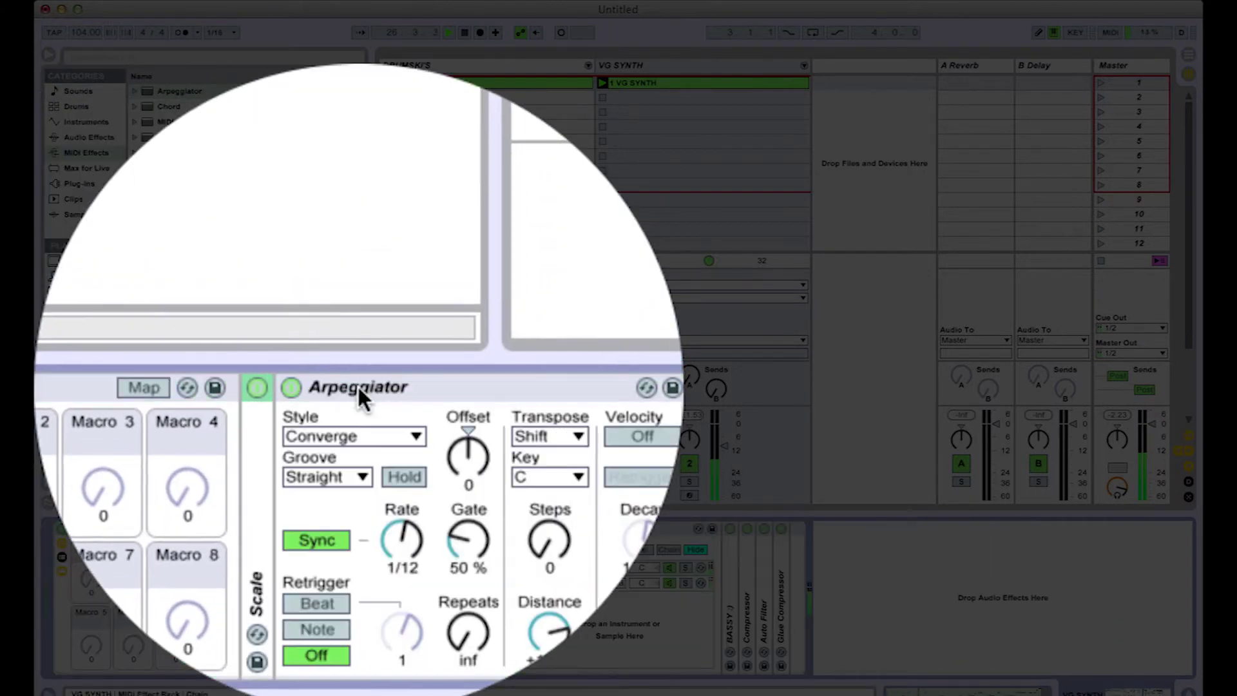
left_click(354, 380)
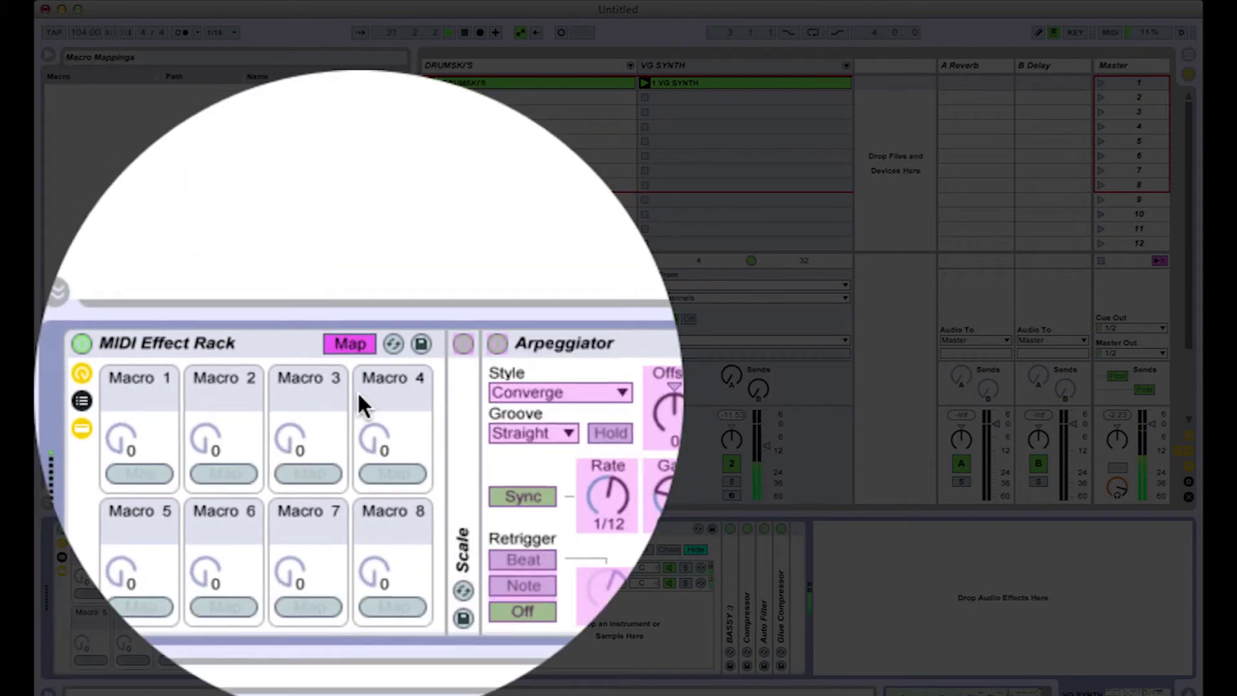
Map the Arpeggiator's Synced Rate to the first macro with a range from 1/4 to 1/64
left_click(149, 472)
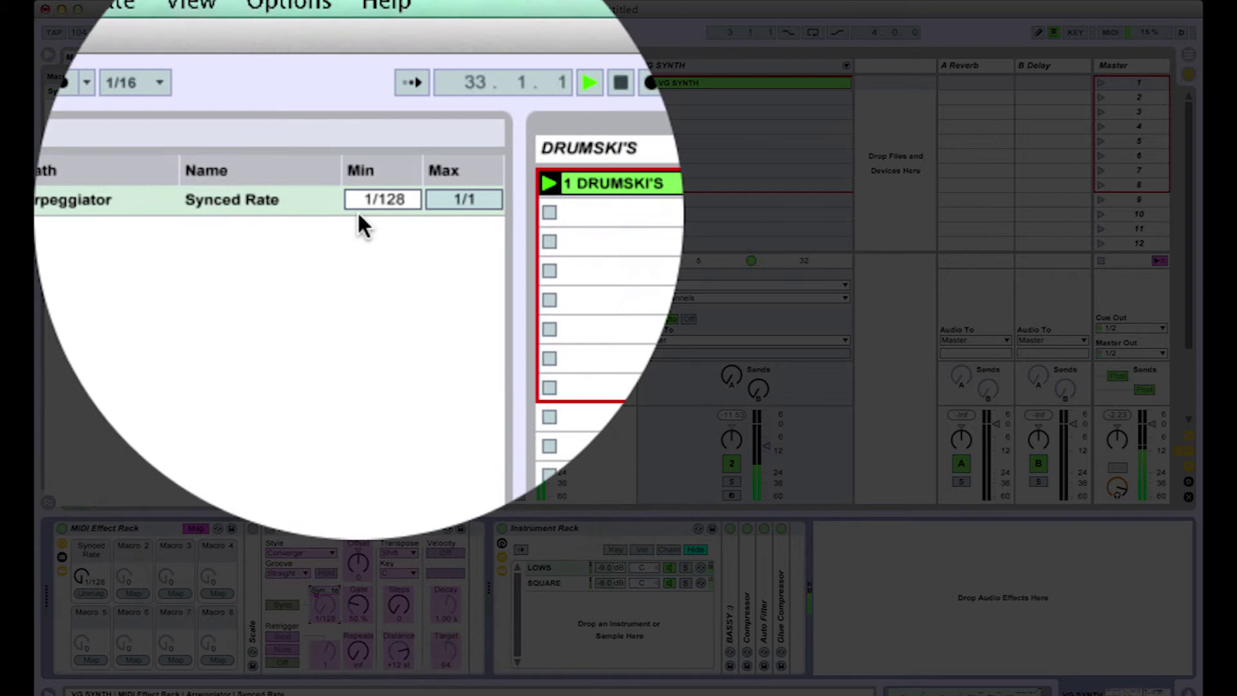
left_click_drag(359, 202, 359, 193)
key("Up")
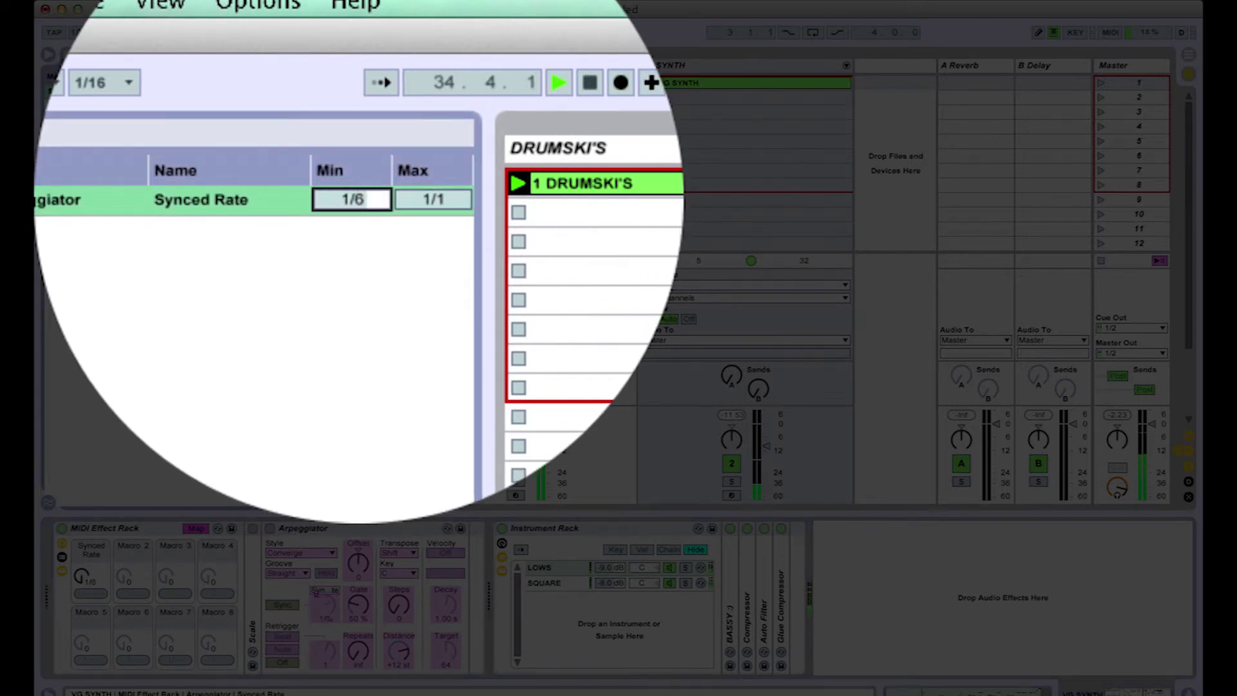
left_click_drag(372, 202, 373, 219)
key("Up")
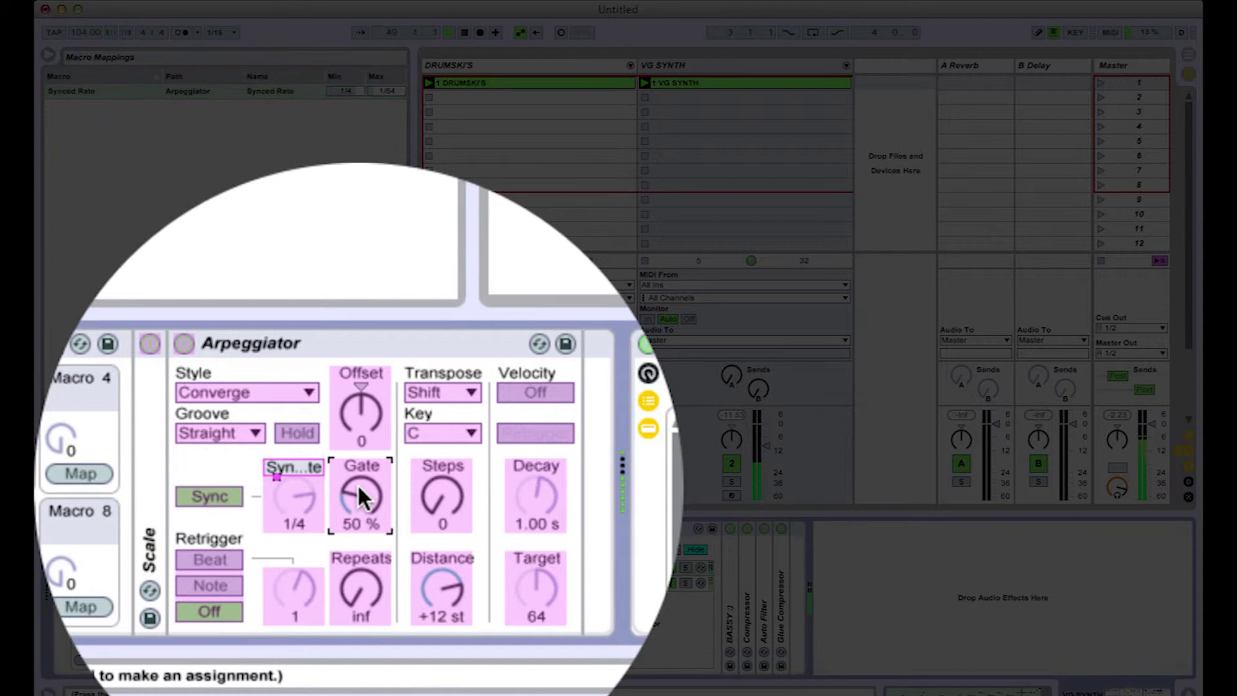
Map the Arpeggiator's Gate to the second macro with a minimum of 50% and a maximum of 150%
left_click(229, 475)
left_click(359, 604)
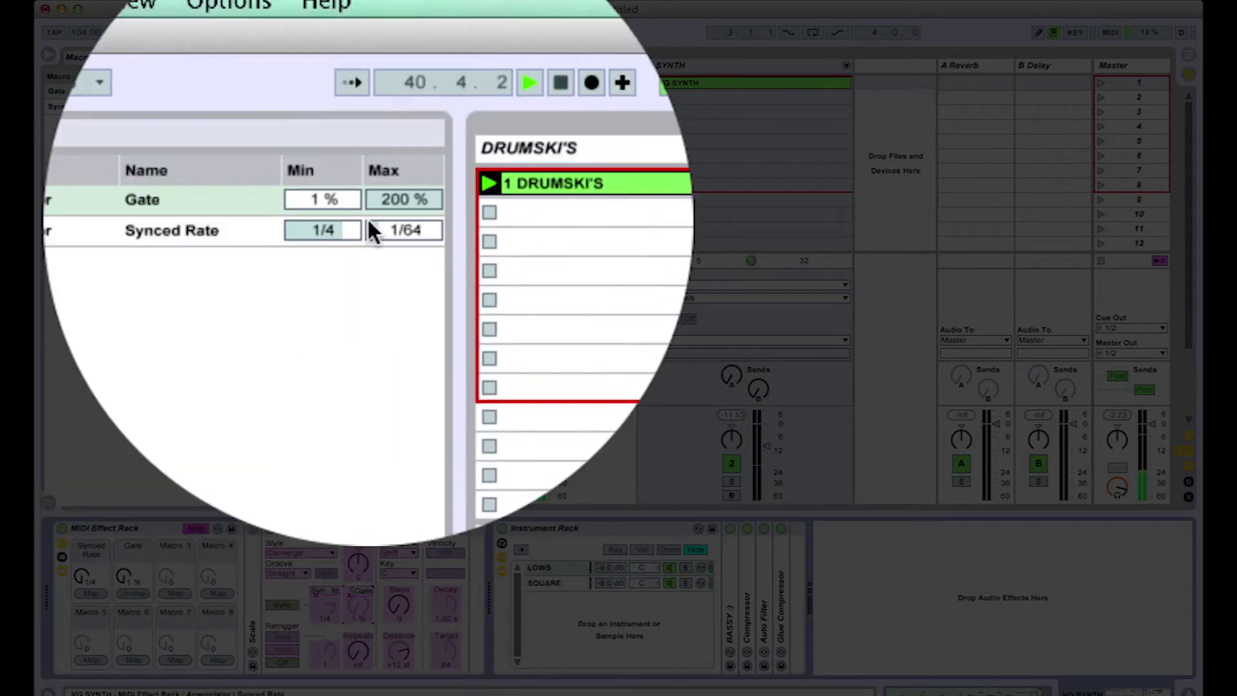
type("50")
key("Return")
left_click(447, 198)
type("150")
key("Return")
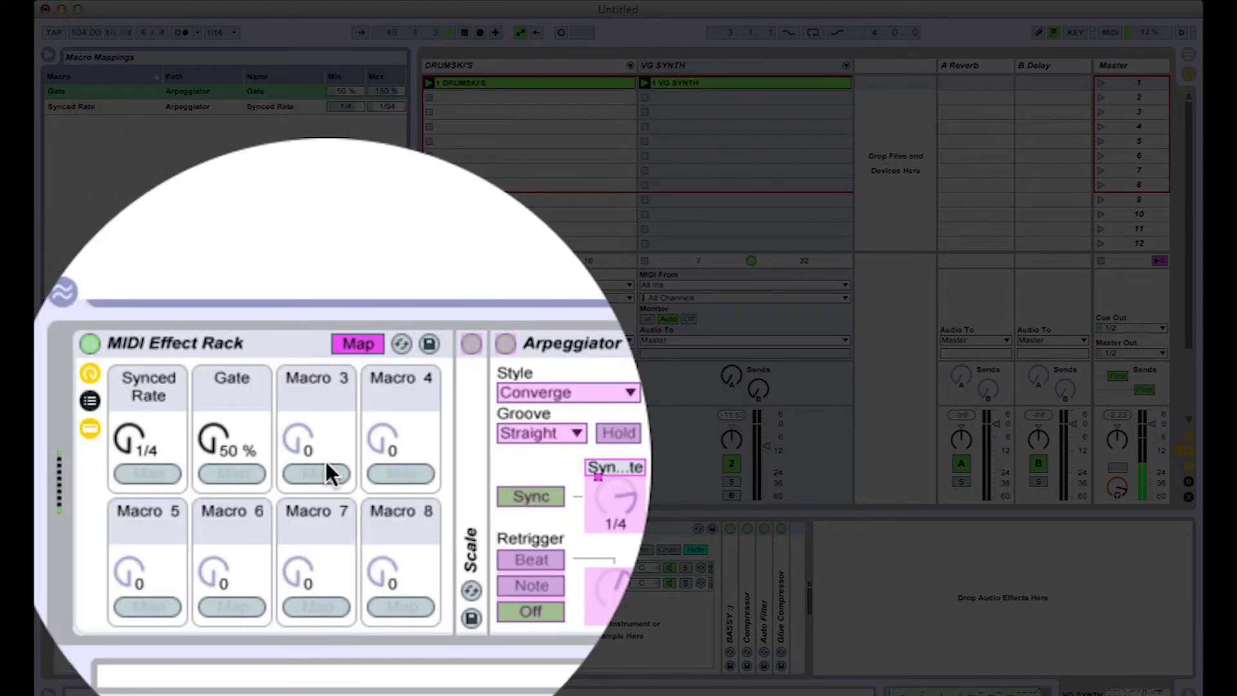
Map the Arpeggiator's Transpose Steps to the third macro and set its maximum to 6
left_click(401, 491)
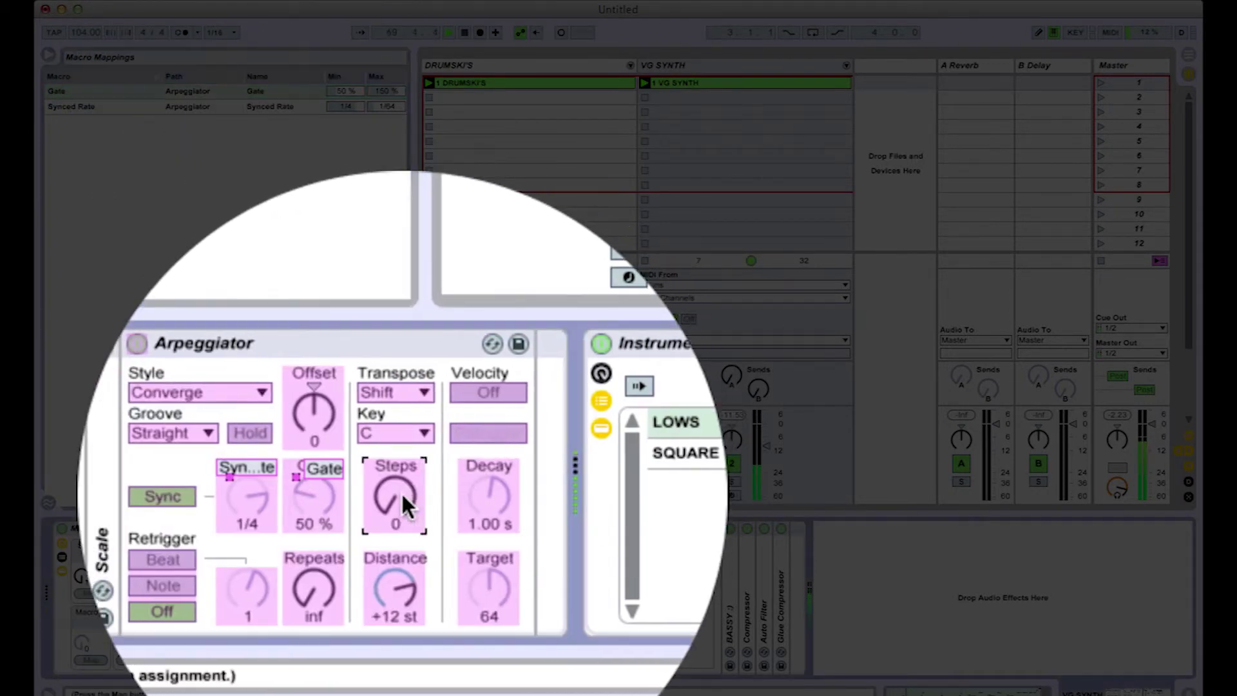
left_click(319, 473)
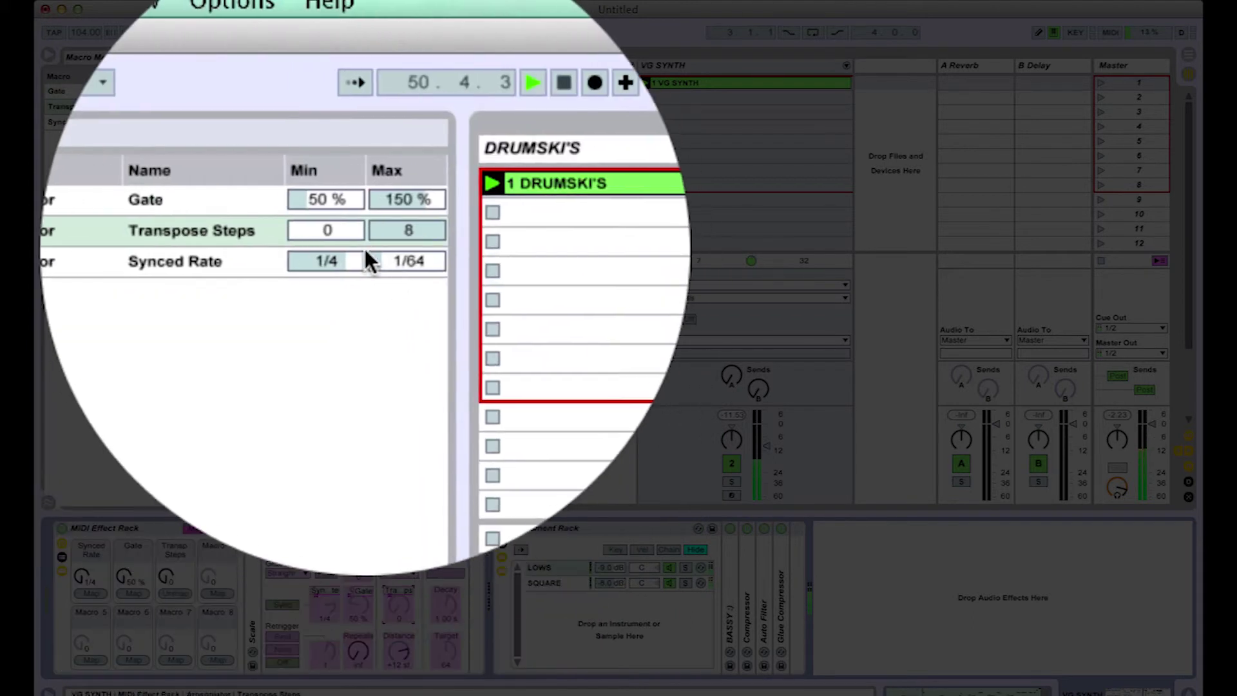
left_click(385, 252)
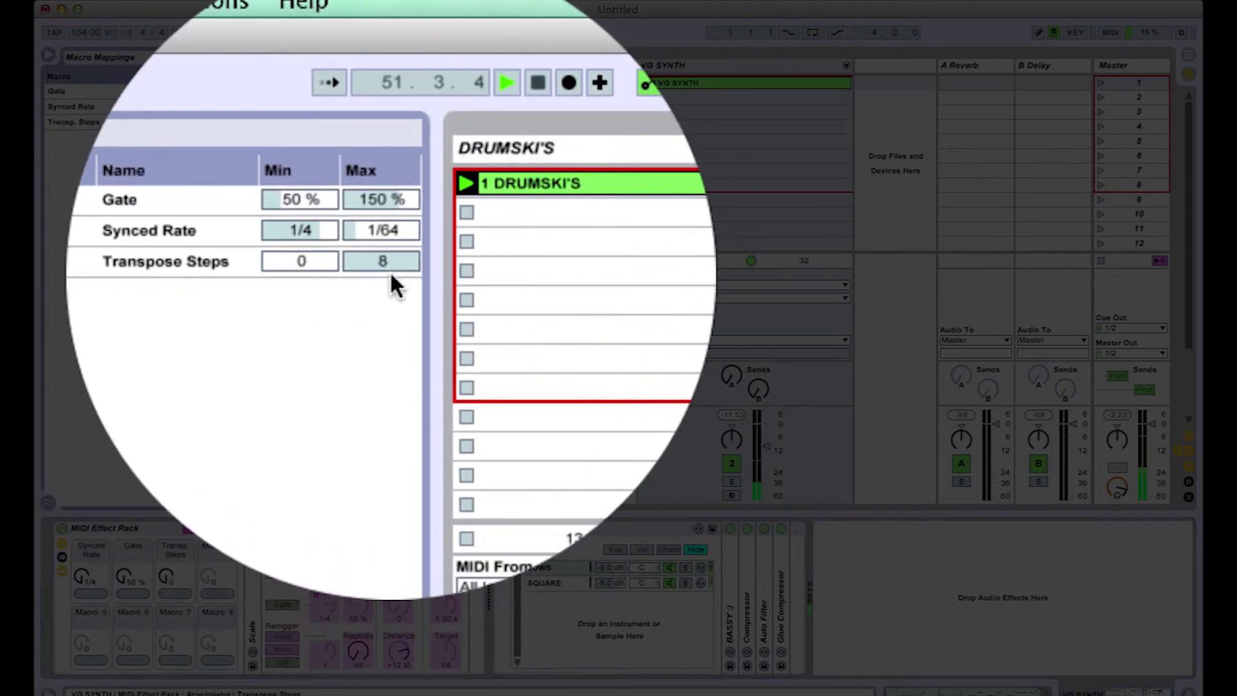
type("6")
key("Return")
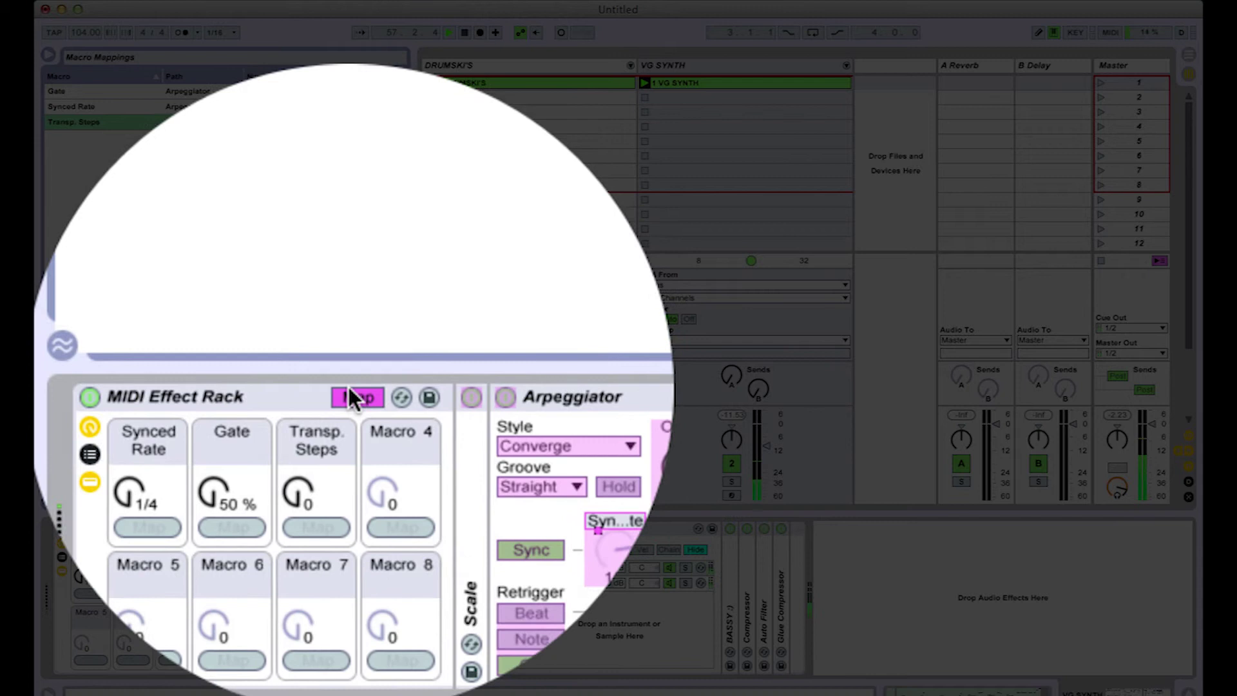
Leave macro mapping and collapse the Arpeggiator and the Instrument Rack
left_click(354, 385)
left_click(153, 385)
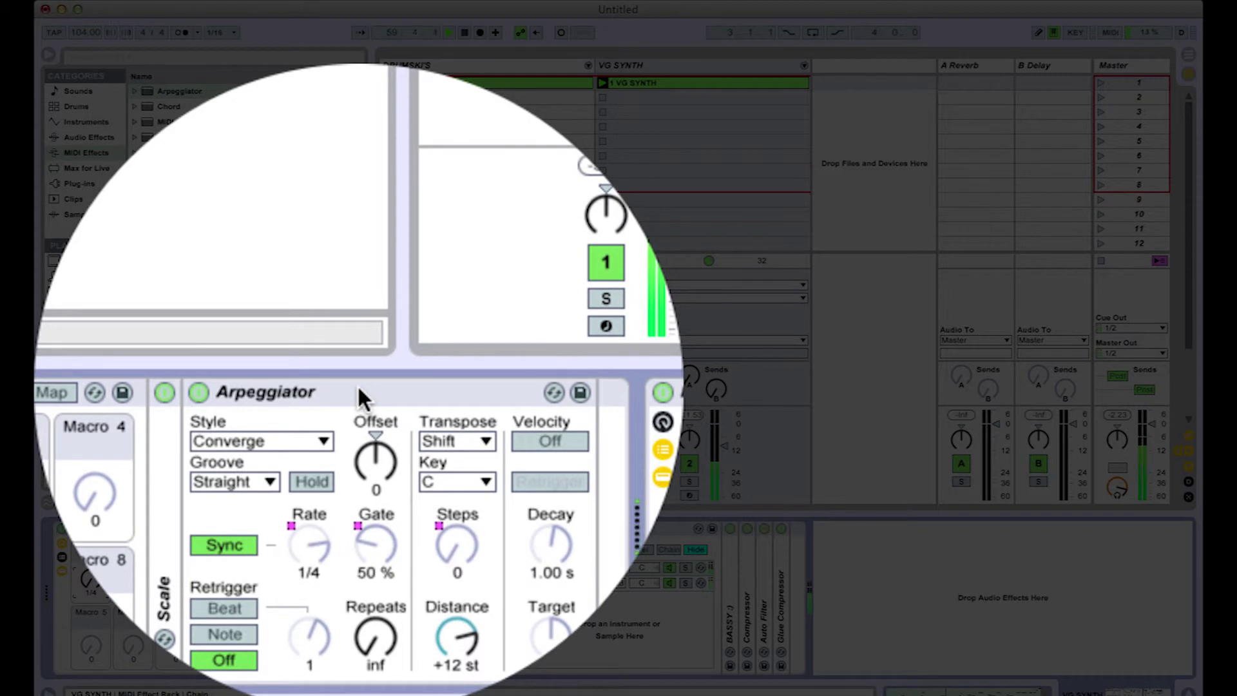
double_click(359, 390)
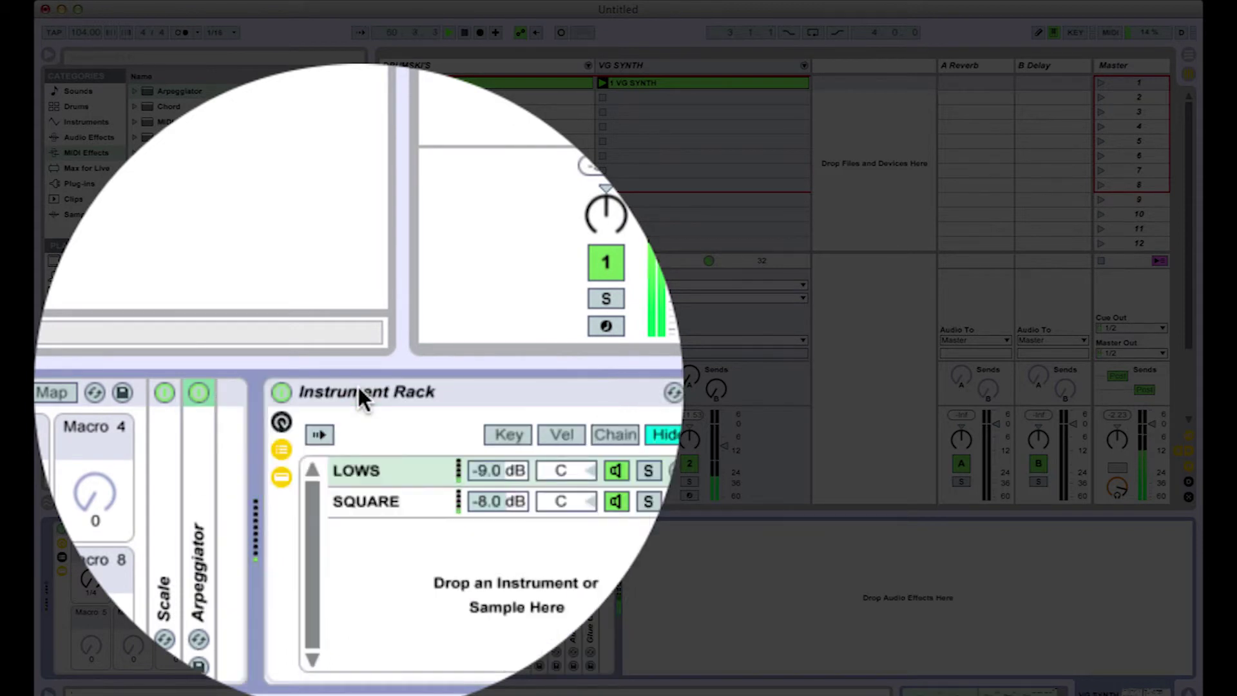
double_click(398, 387)
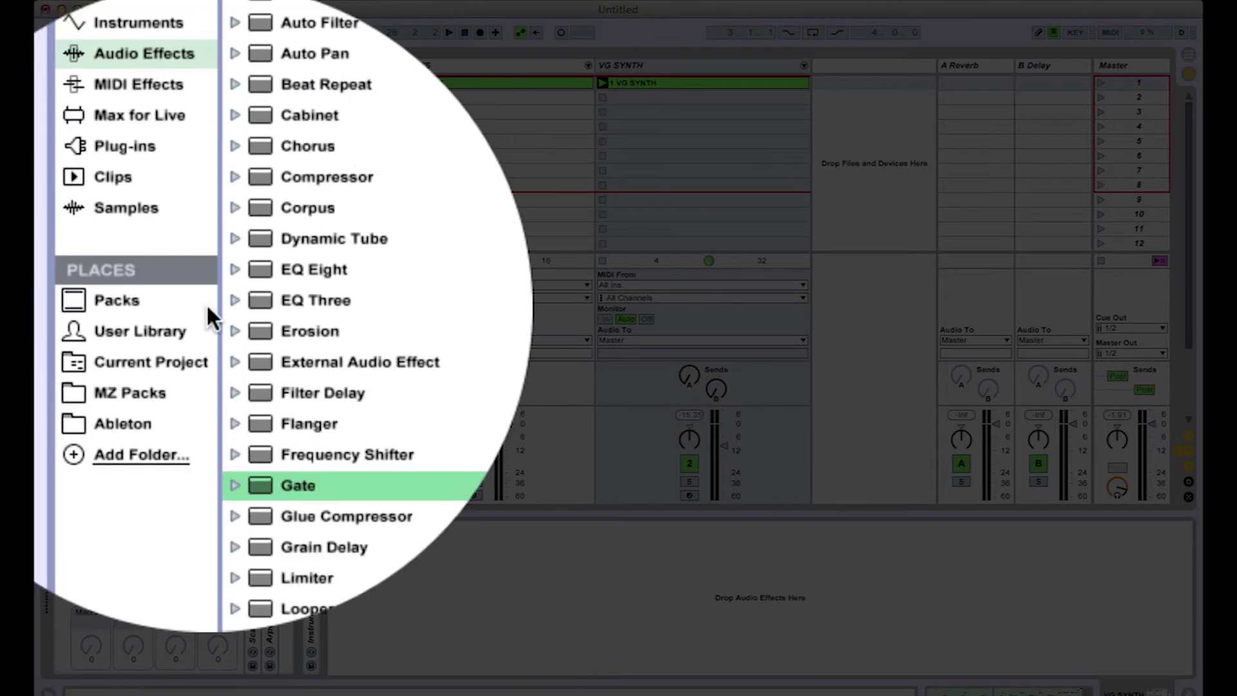
left_click(130, 308)
left_click(129, 339)
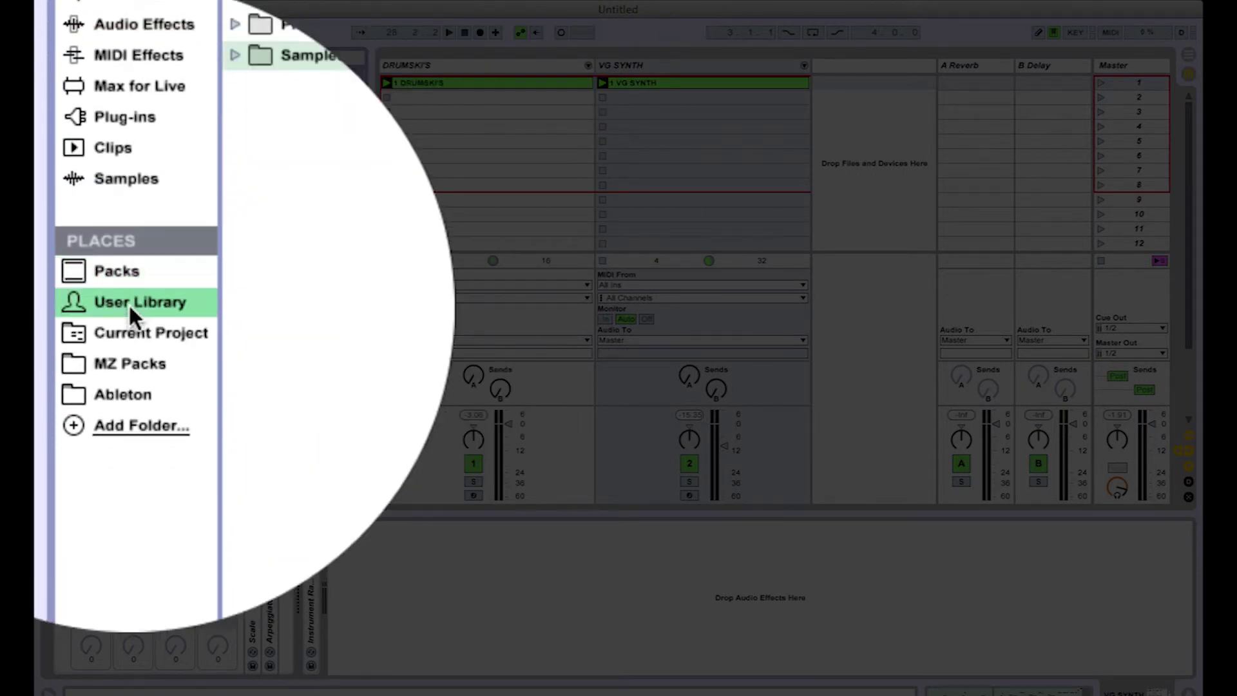
left_click(233, 261)
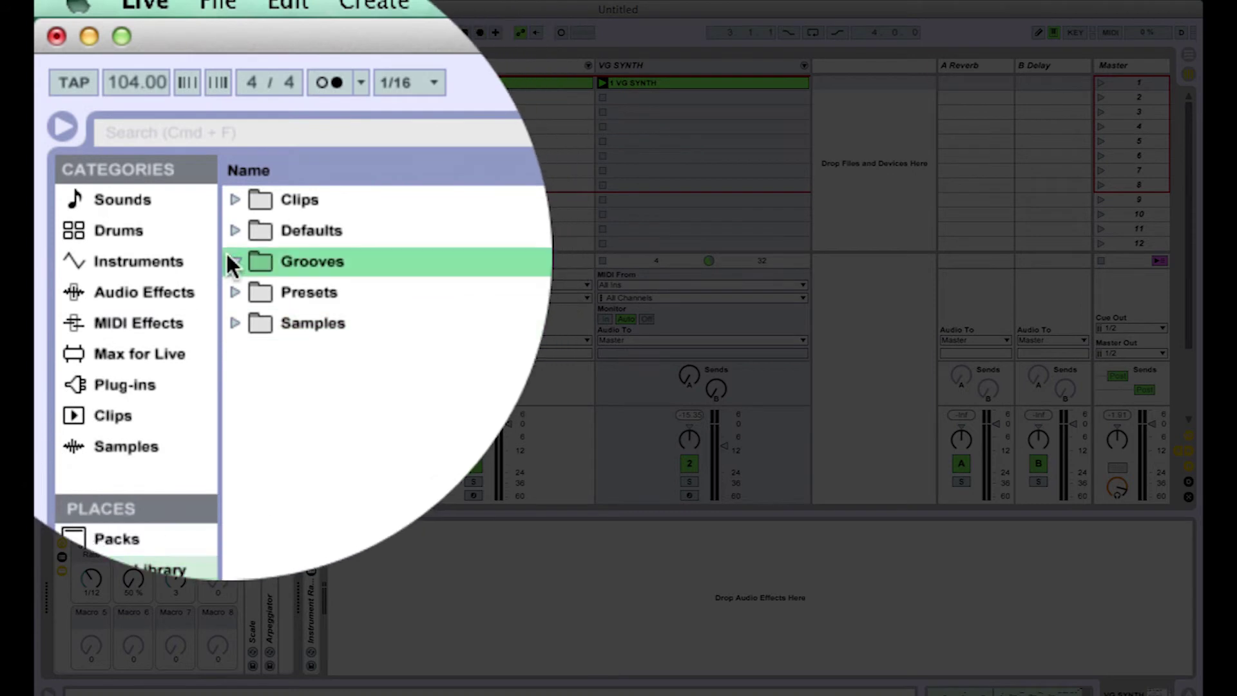
Find the MPC 8 Swing-60 groove in the Core Library's Swing and Groove folder and apply it to the DRUMSKI'S clip
left_click(133, 316)
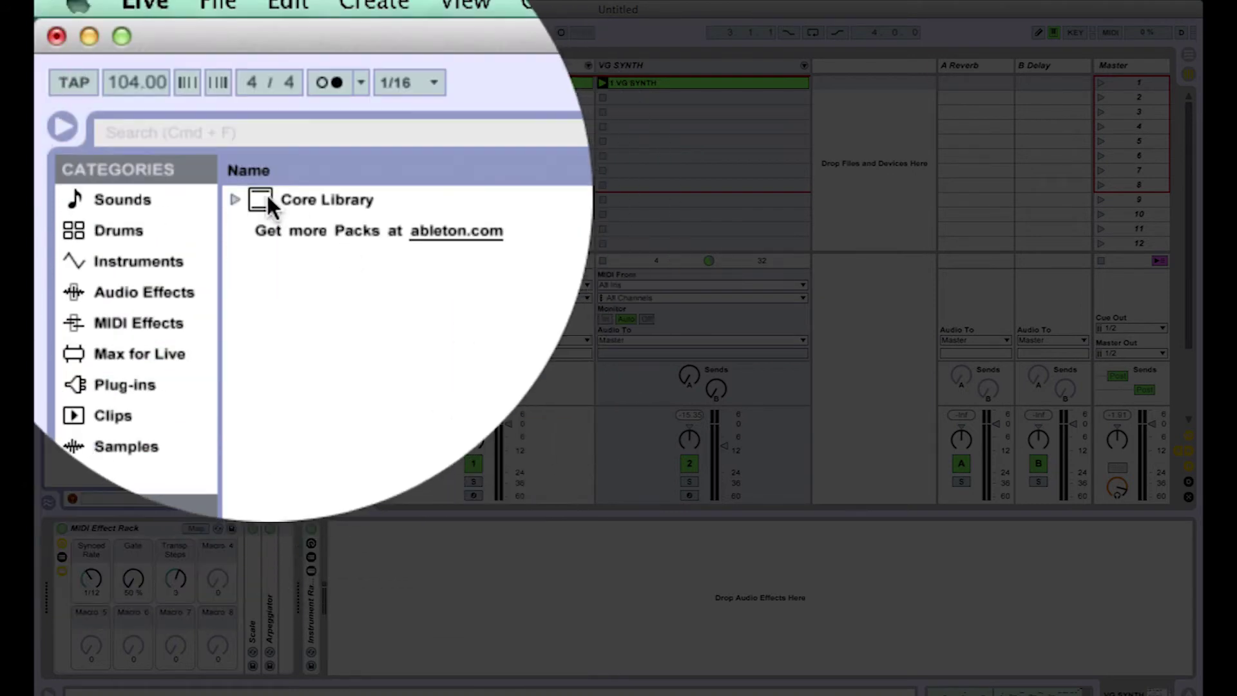
left_click(237, 200)
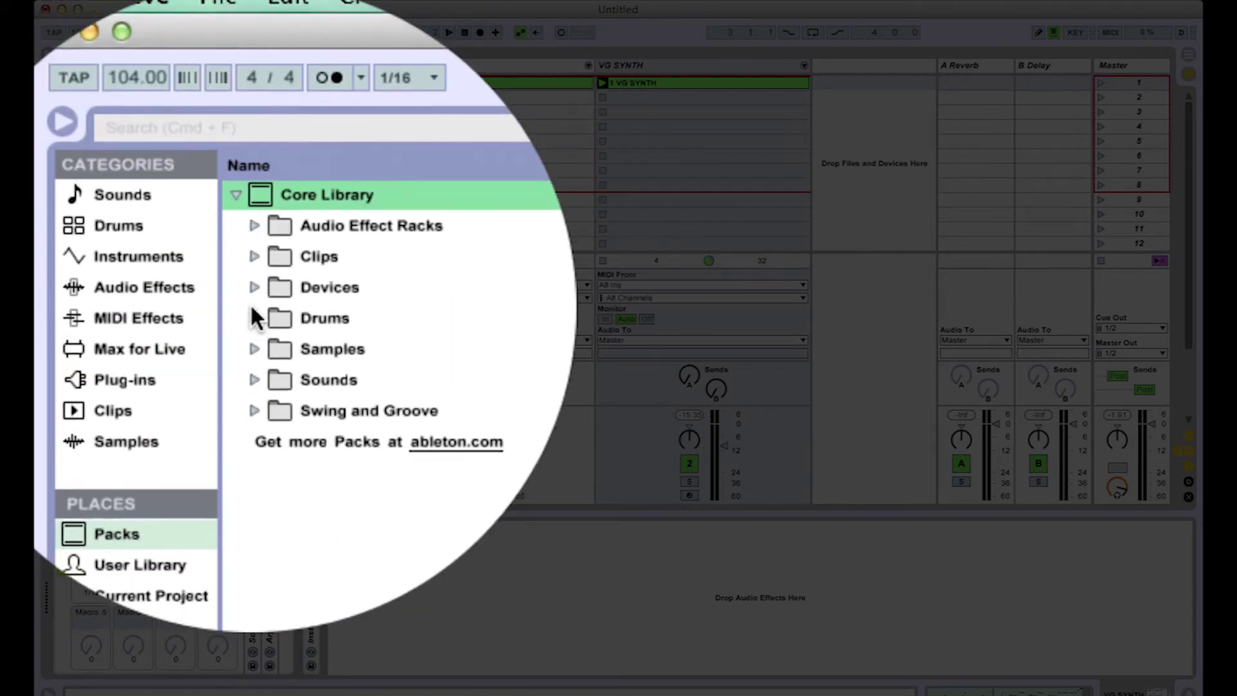
left_click(251, 301)
left_click(267, 304)
left_click(358, 390)
left_click_drag(358, 390, 428, 303)
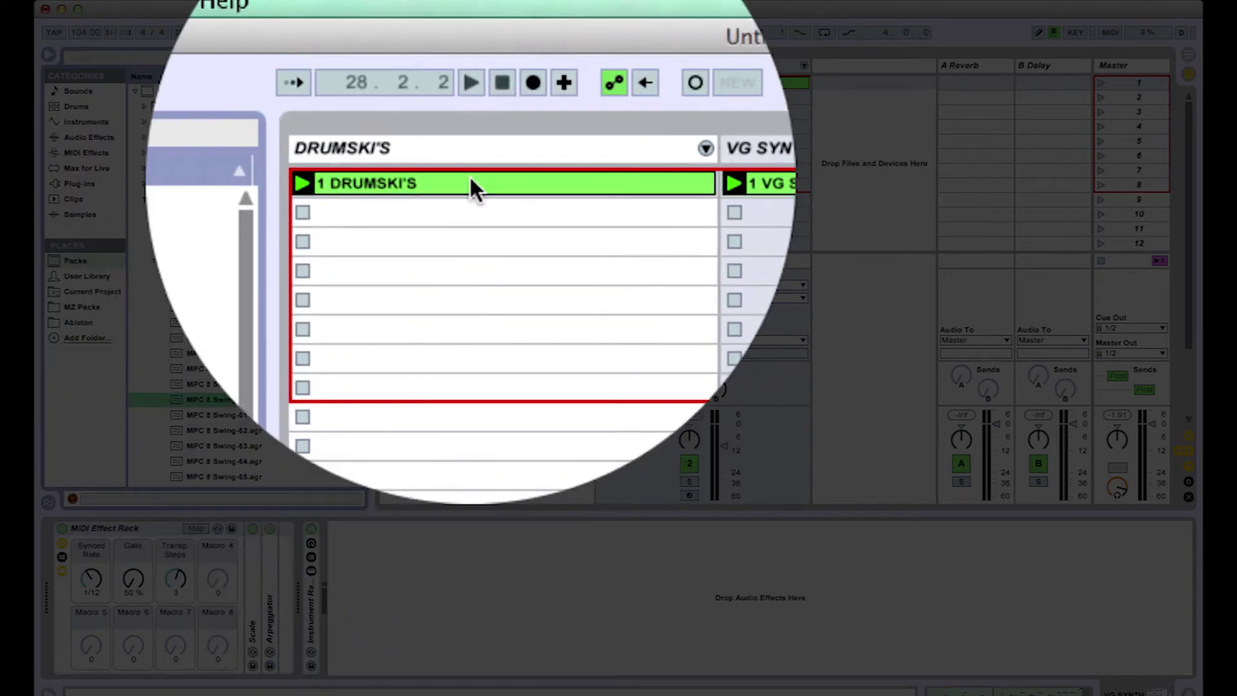
Restart playback, inspect the DRUMSKI'S clip's groove and notes, and close the clip view
left_click(488, 81)
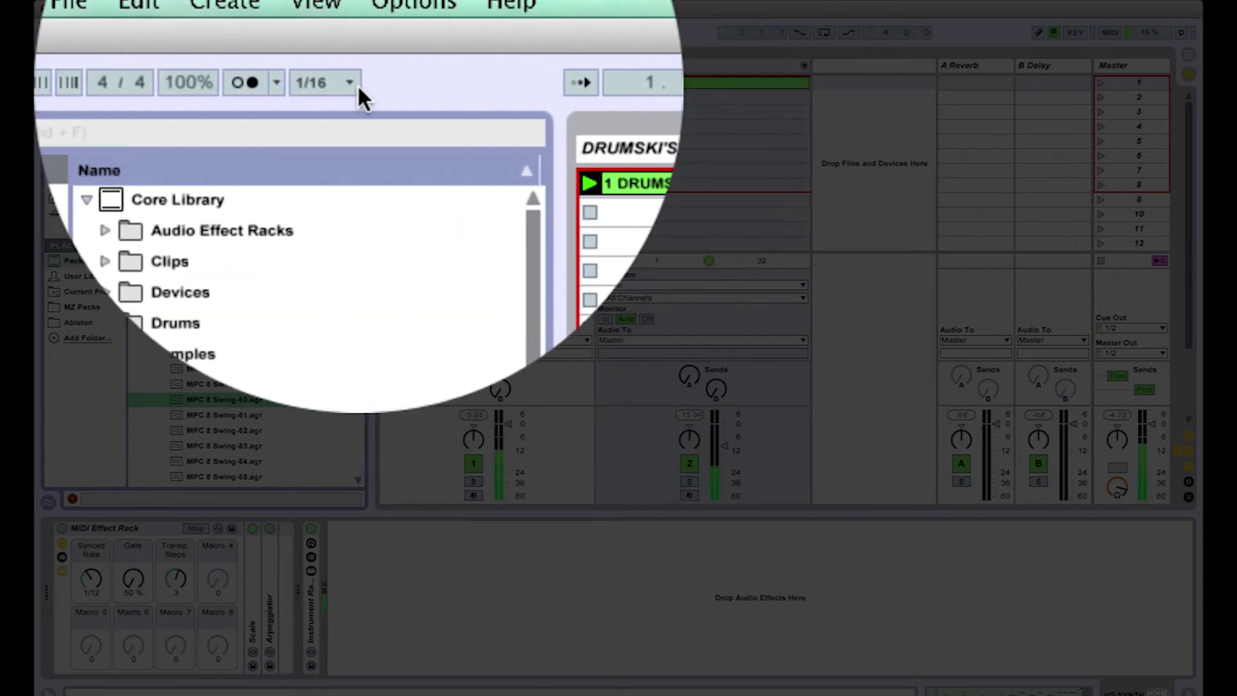
left_click(356, 83)
key("space")
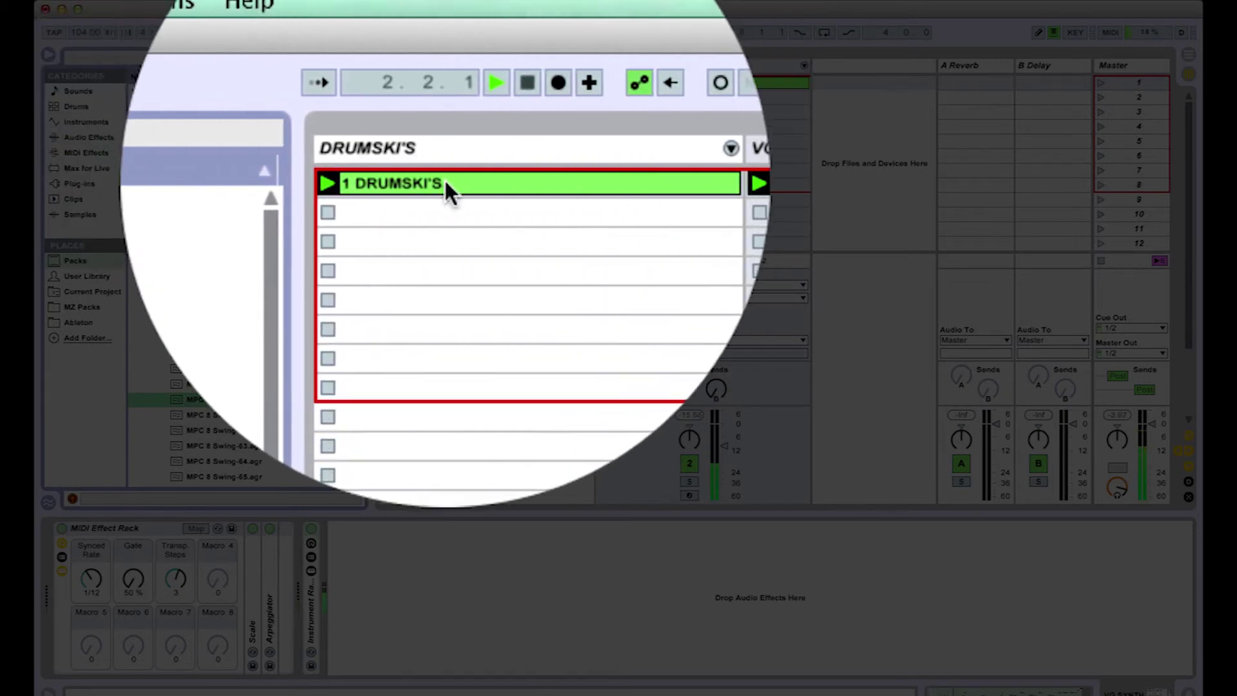
left_click(445, 184)
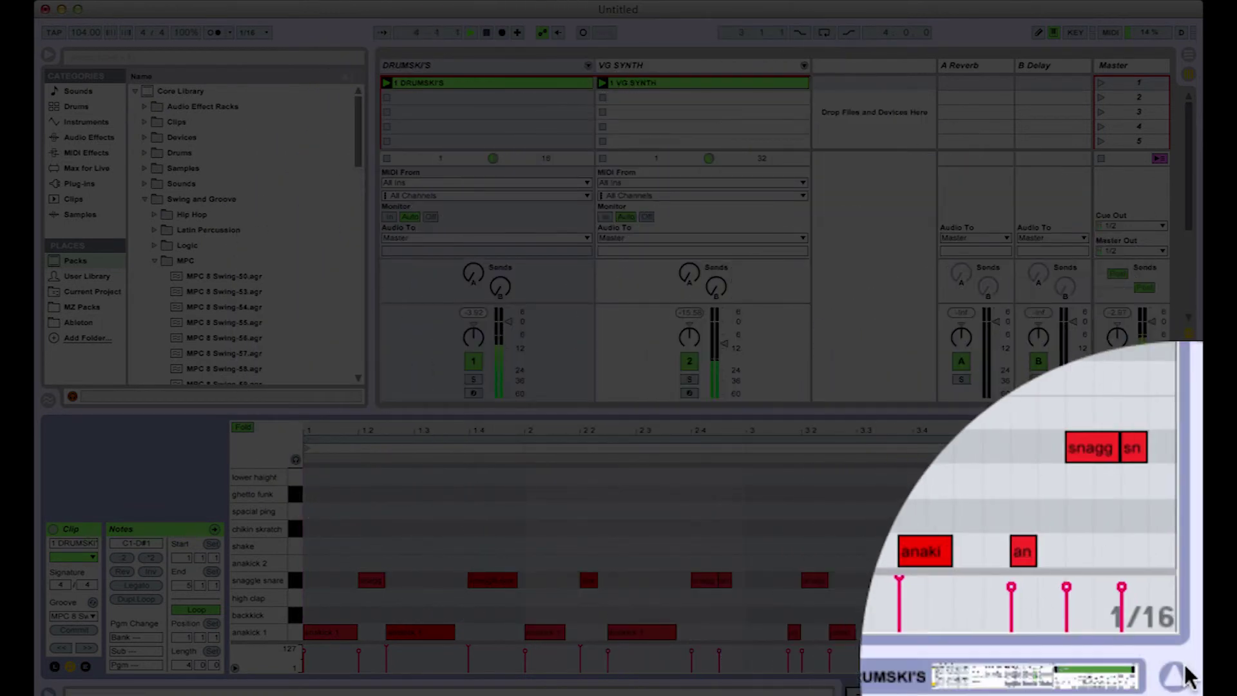
left_click(1186, 687)
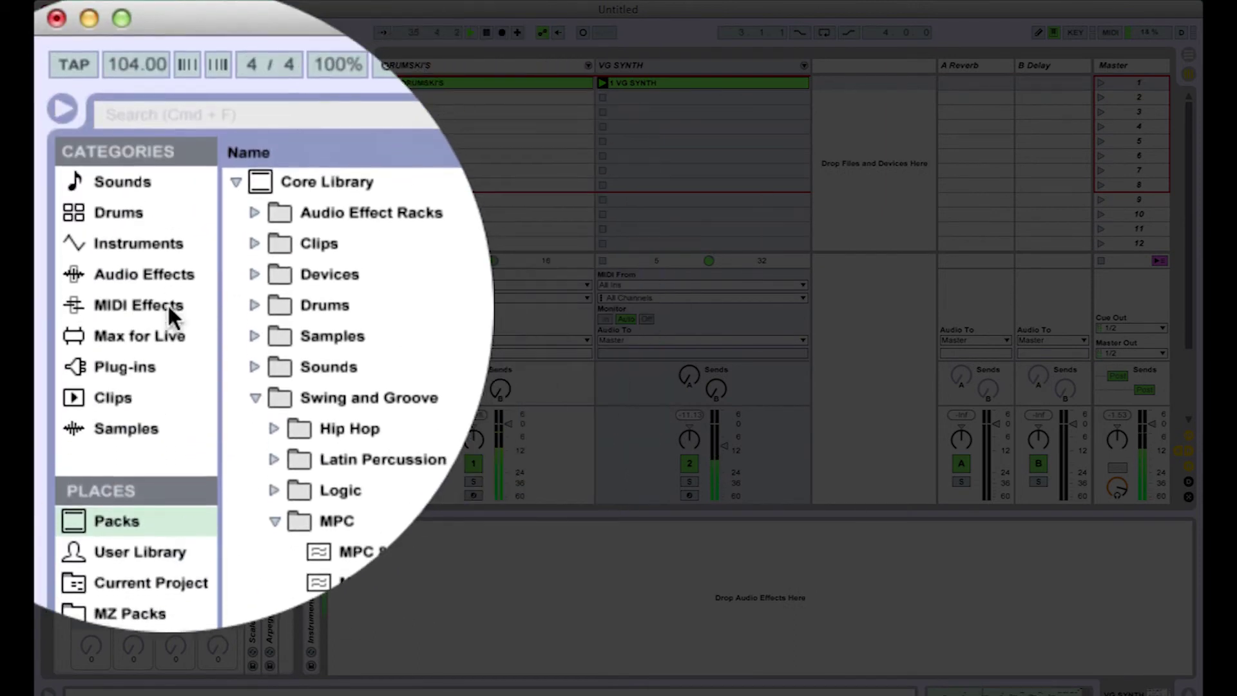
Add a Flanger audio effect to the VG SYNTH track with a delay time of 4.71 ms and feedback of 0.61
left_click(129, 292)
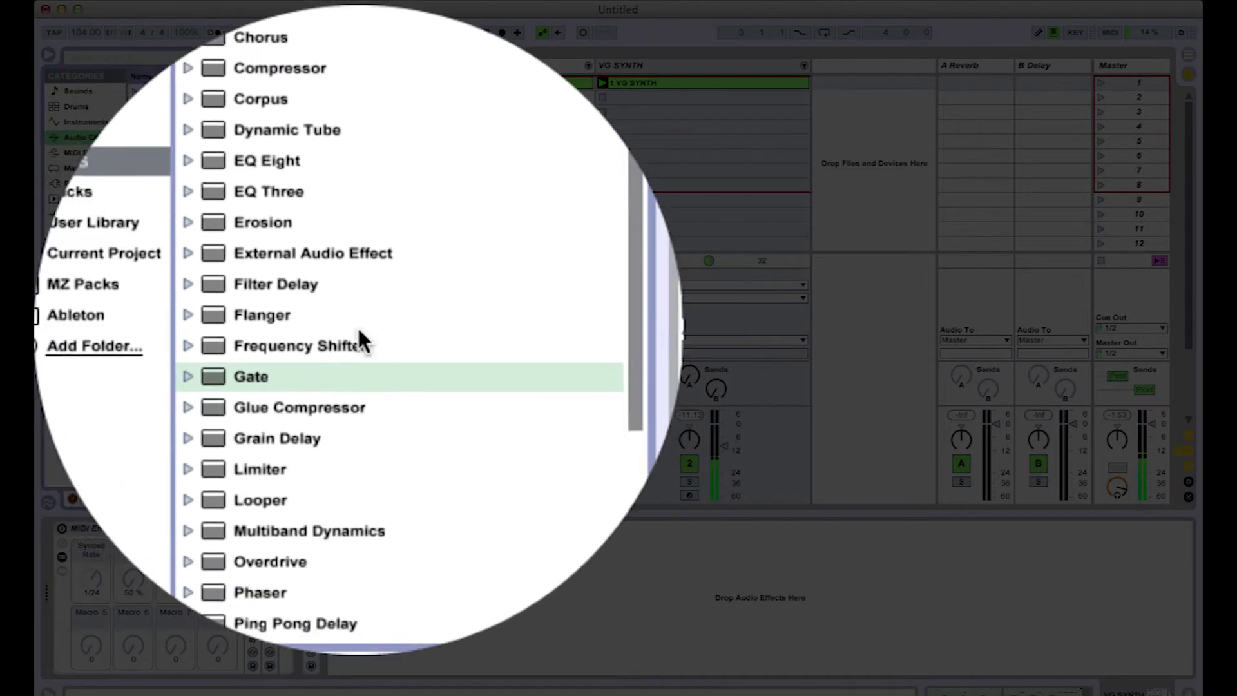
double_click(308, 324)
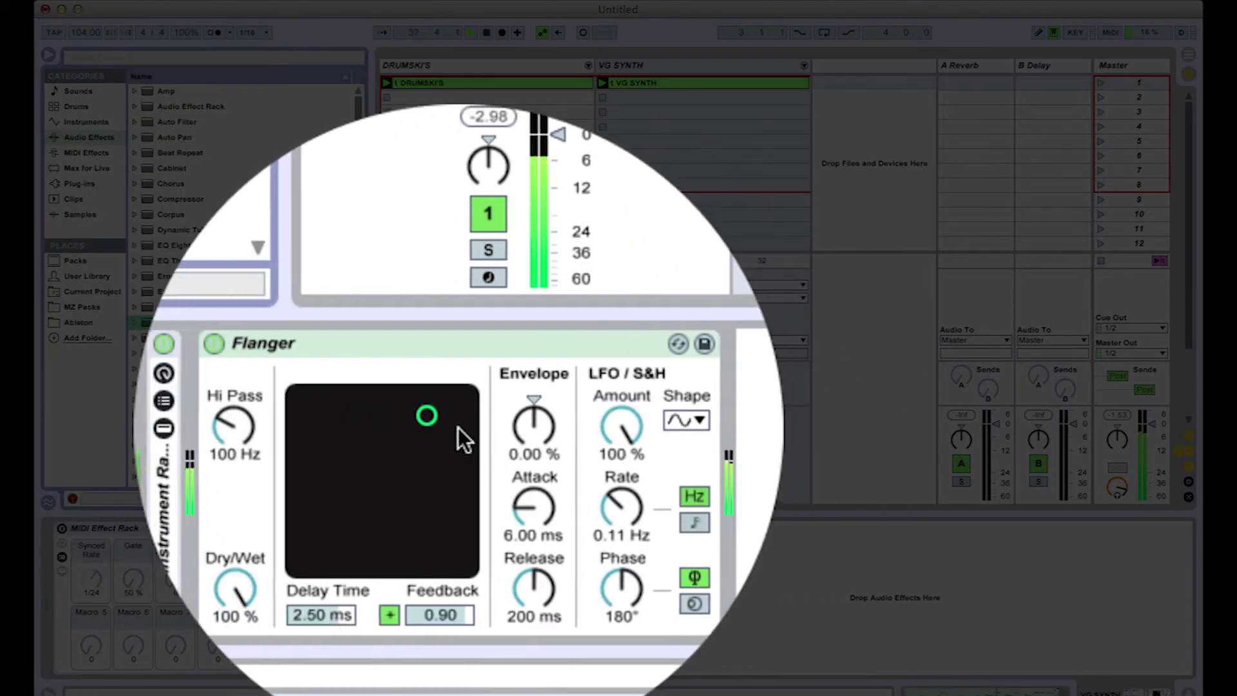
left_click_drag(458, 427, 456, 470)
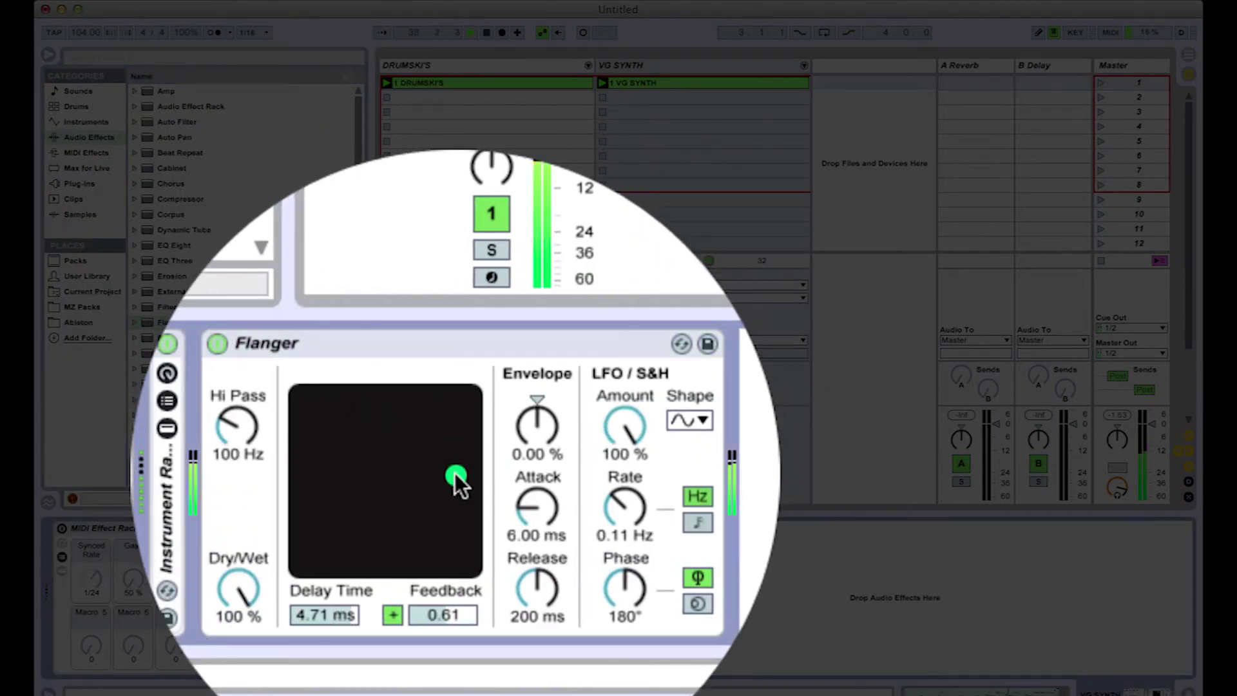
Set the Flanger's envelope attack to 0.10 ms and its envelope amount to 20.0%
left_click_drag(502, 513, 503, 554)
left_click(491, 441)
left_click_drag(491, 441, 491, 413)
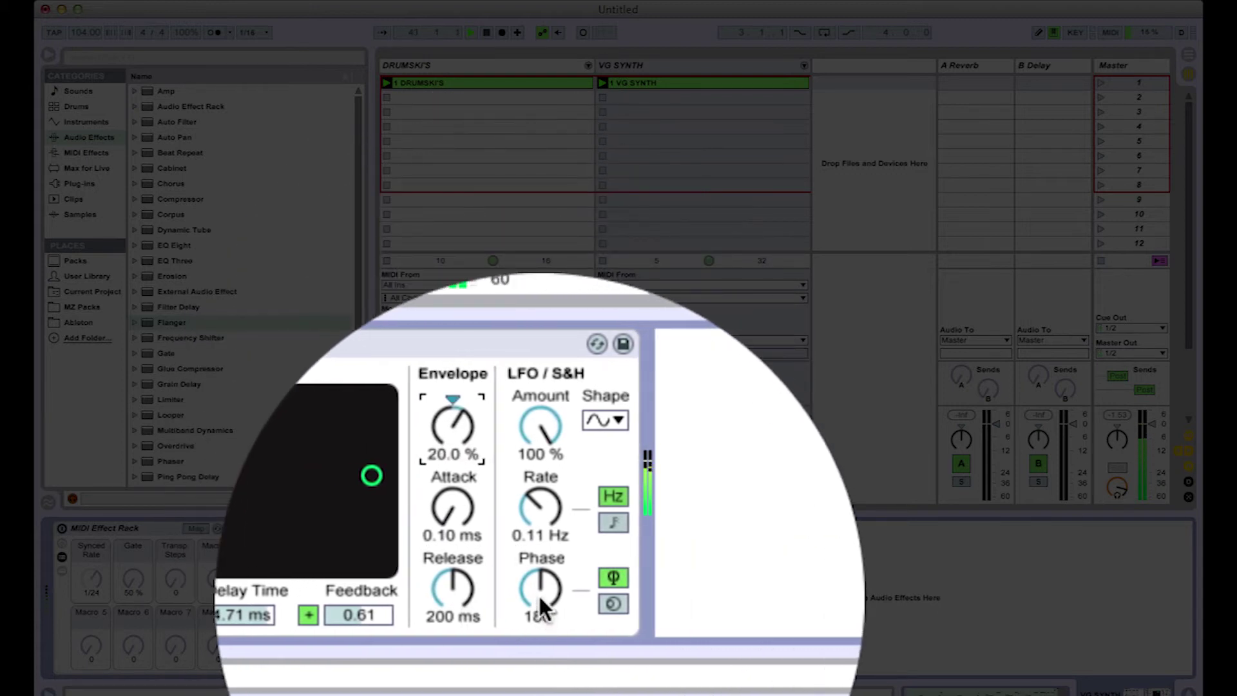
Set the Flanger's Dry/Wet to 10% and collapse the device
left_click_drag(358, 583, 361, 634)
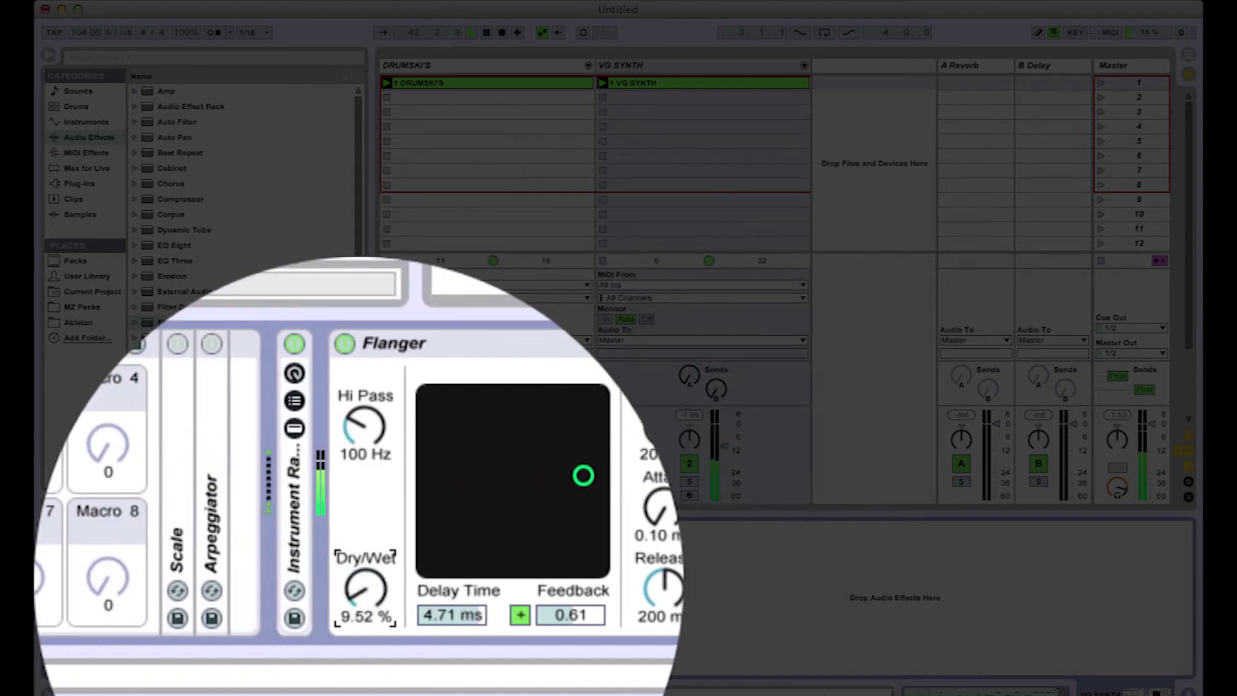
left_click(359, 616)
type("10")
key("Return")
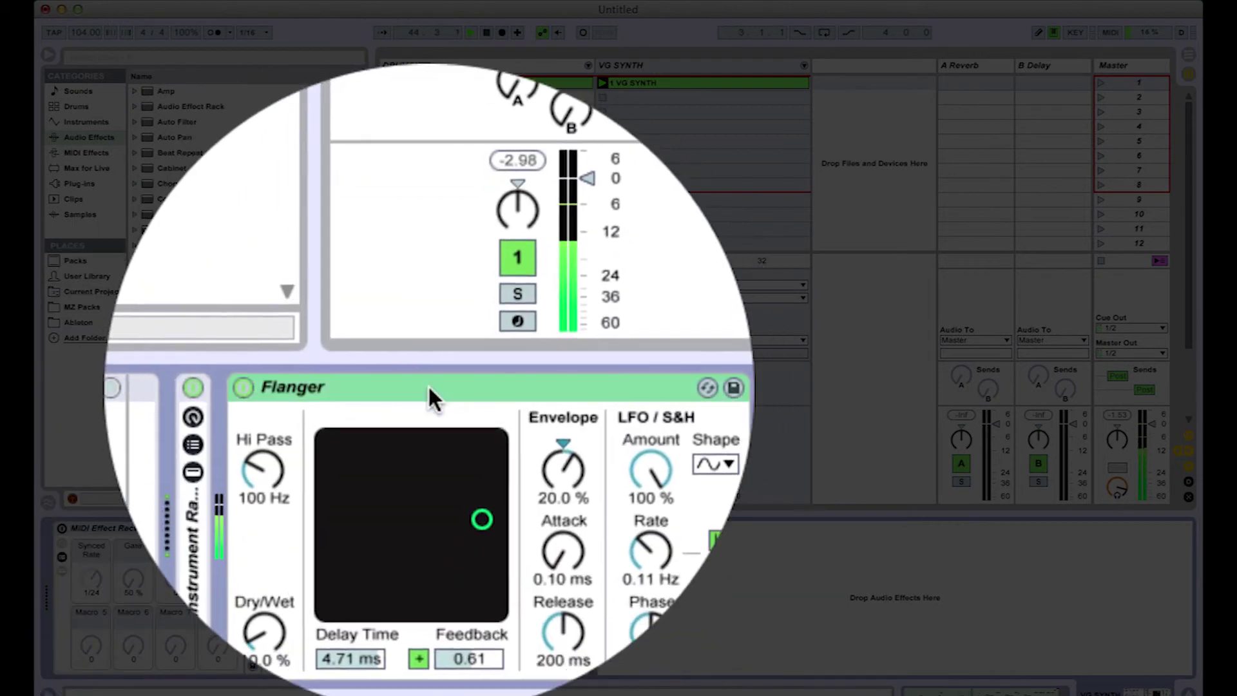
double_click(428, 388)
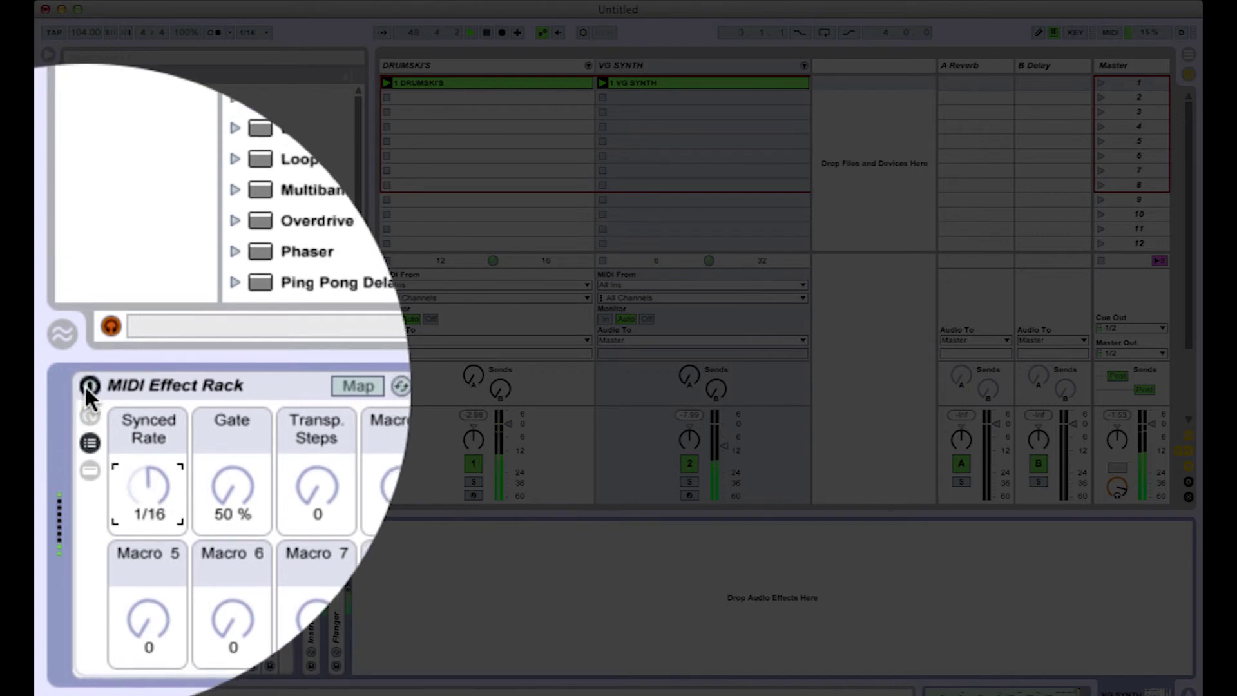
Re-enable the MIDI Effect Rack and set its Synced Rate macro to 1/12
left_click(83, 387)
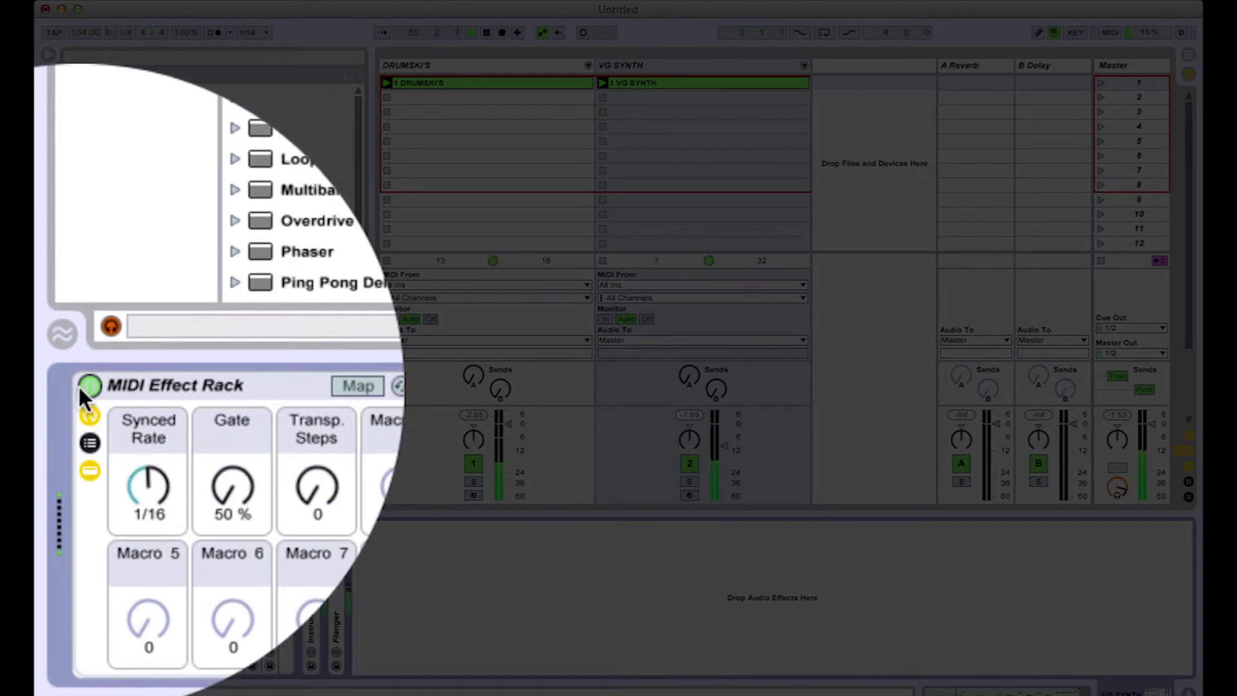
left_click_drag(145, 442, 145, 451)
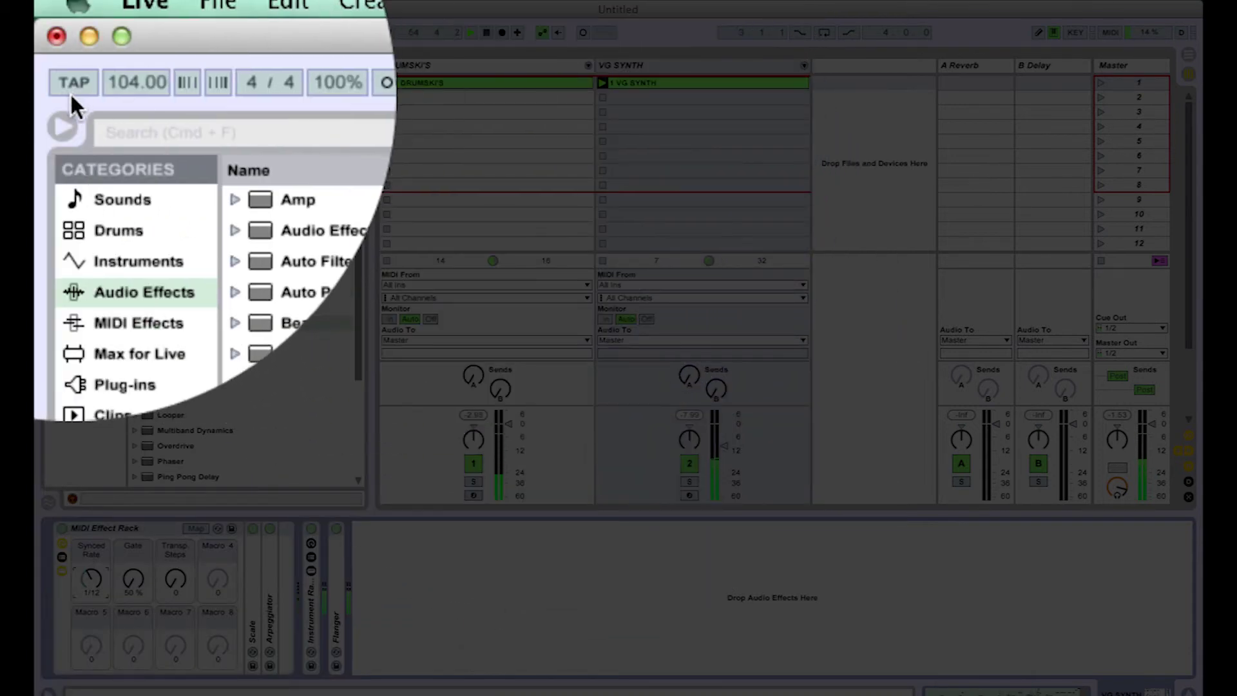
Hide the browser, stop playback and return to the start, and begin an arrangement recording
left_click(48, 55)
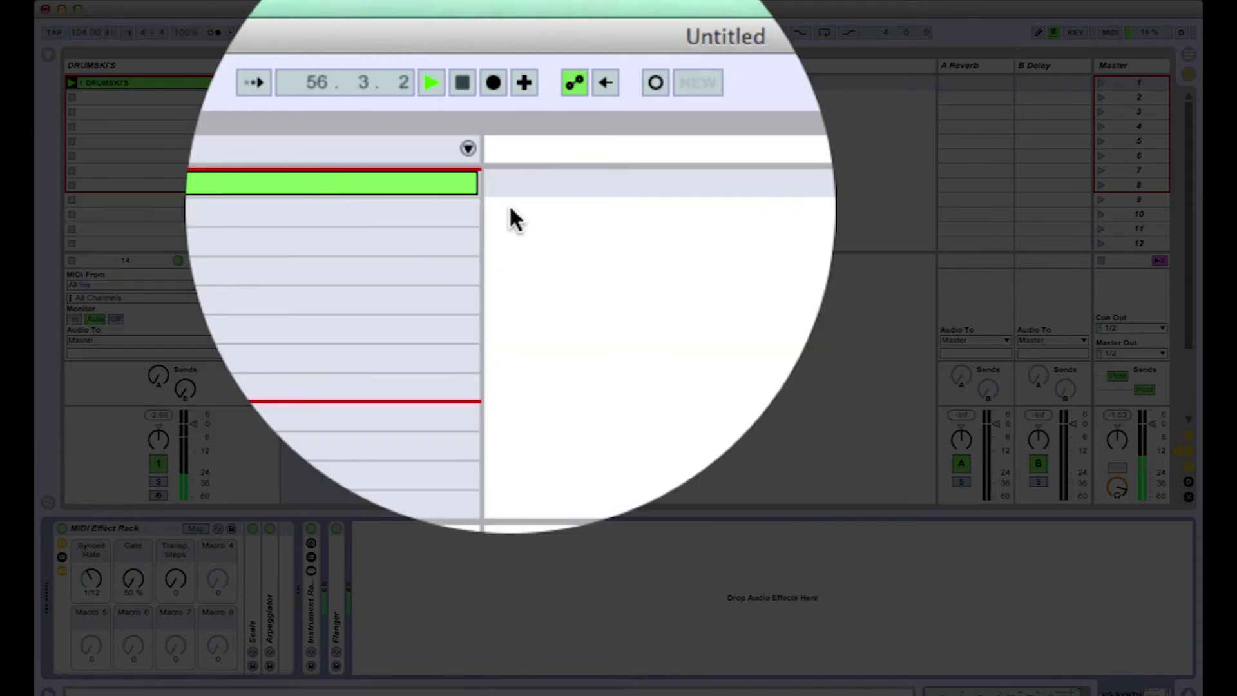
left_click(485, 80)
left_click(485, 80)
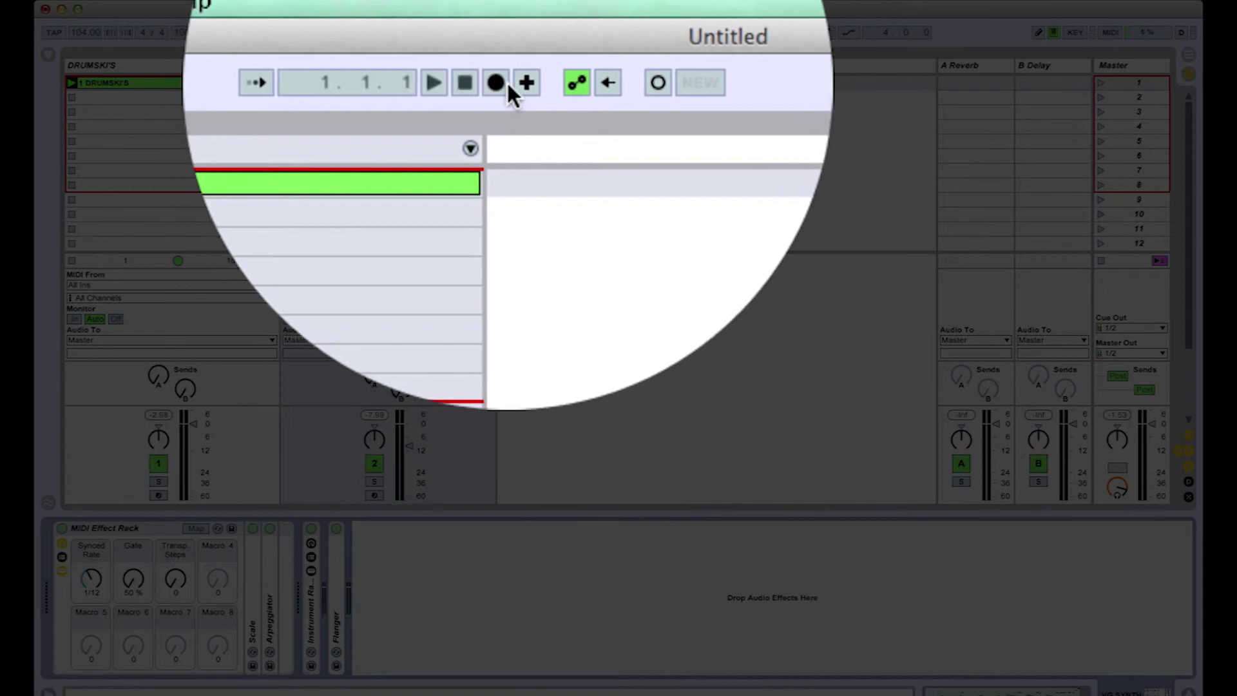
left_click(503, 83)
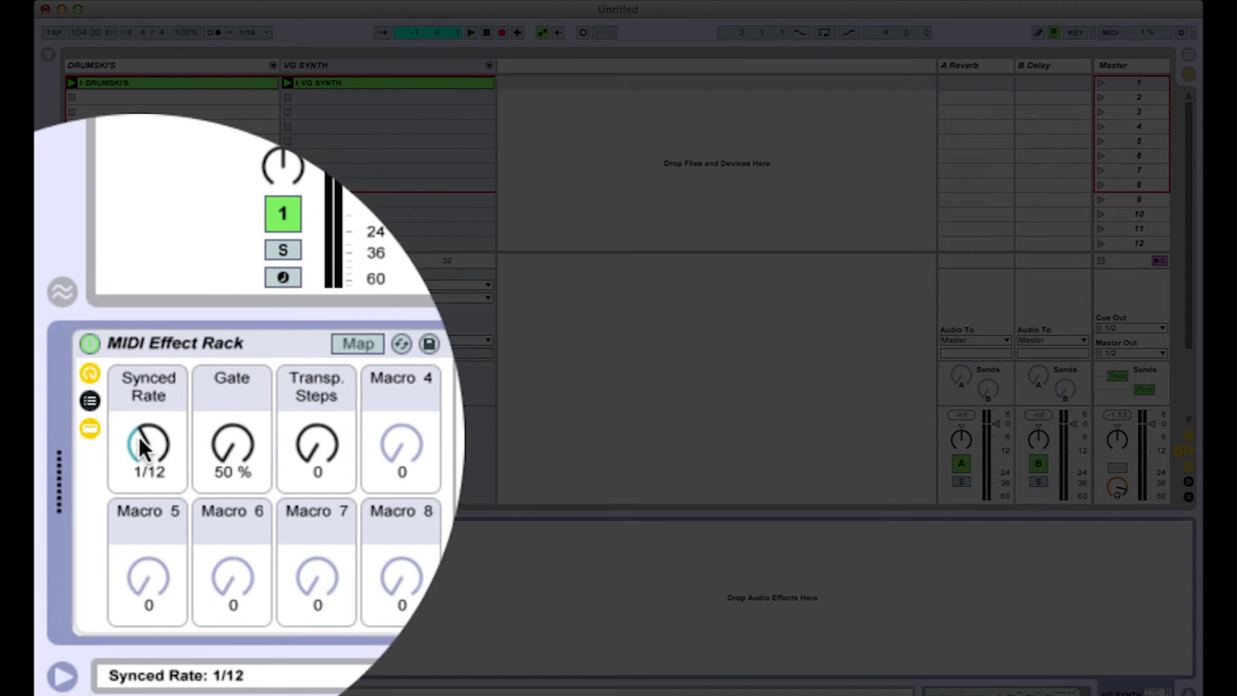
During recording, bypass and re-enable the MIDI Effect Rack, and perform its macros with Transp. Steps at 3 and a varied Synced Rate
left_click(89, 401)
left_click(89, 387)
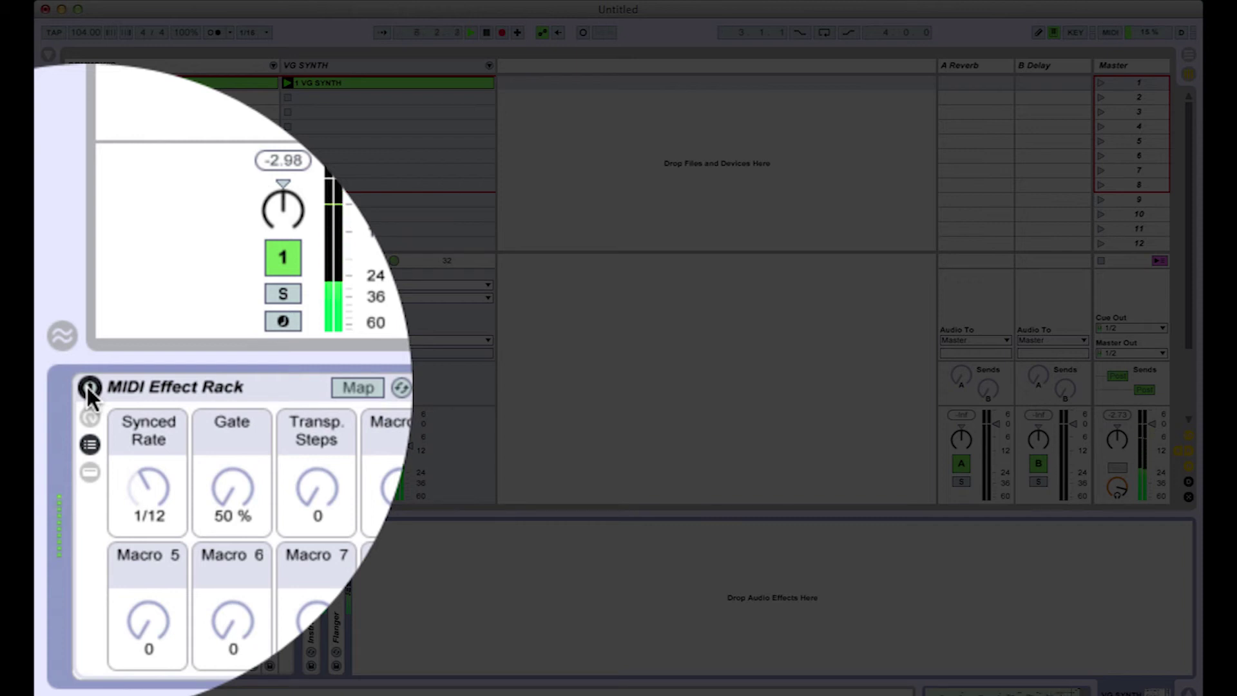
left_click(90, 388)
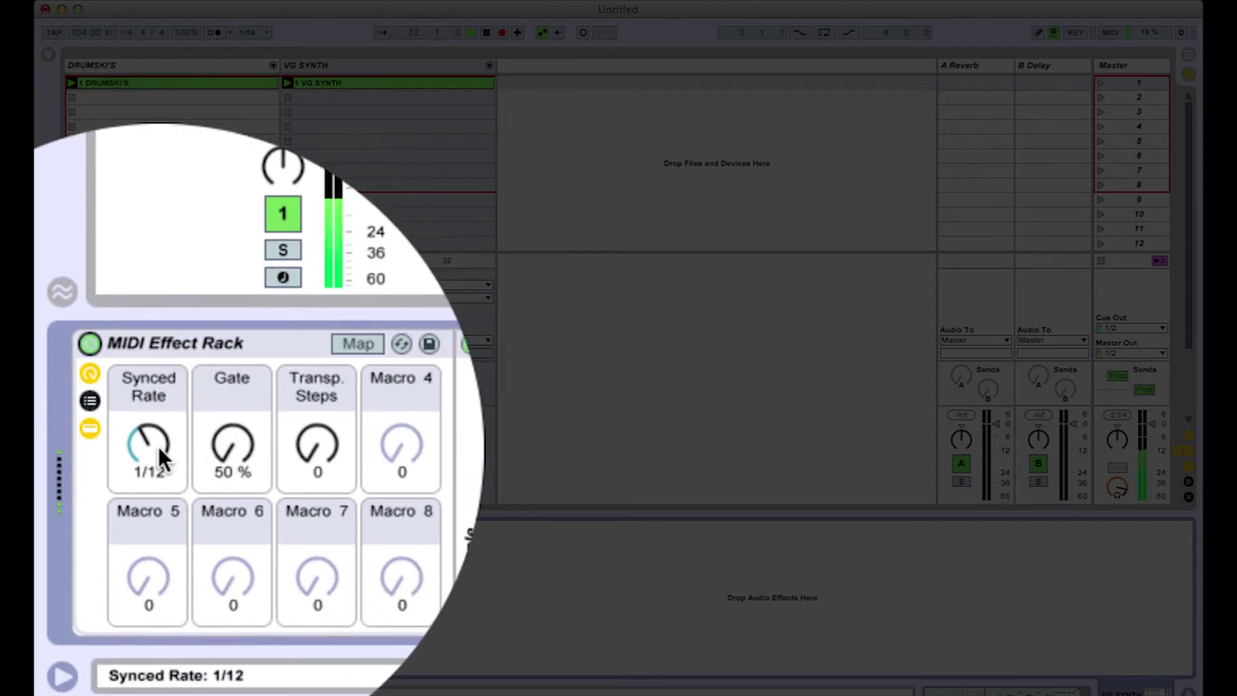
left_click(316, 445)
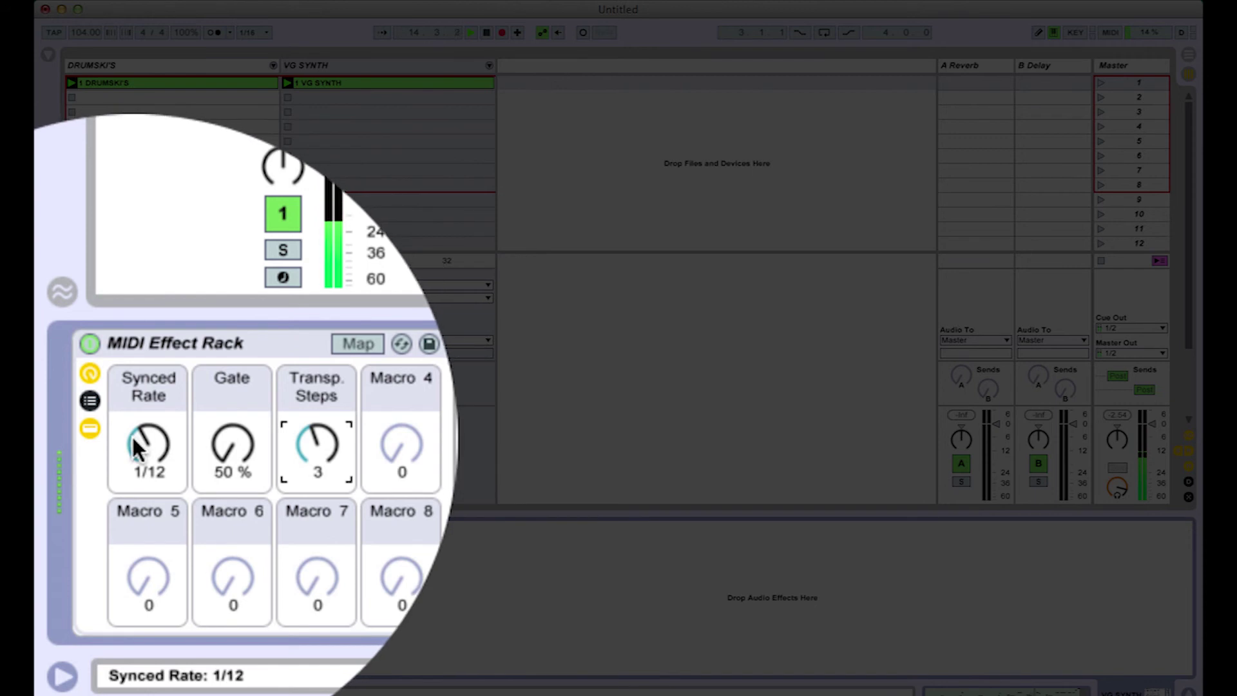
left_click_drag(148, 444, 148, 429)
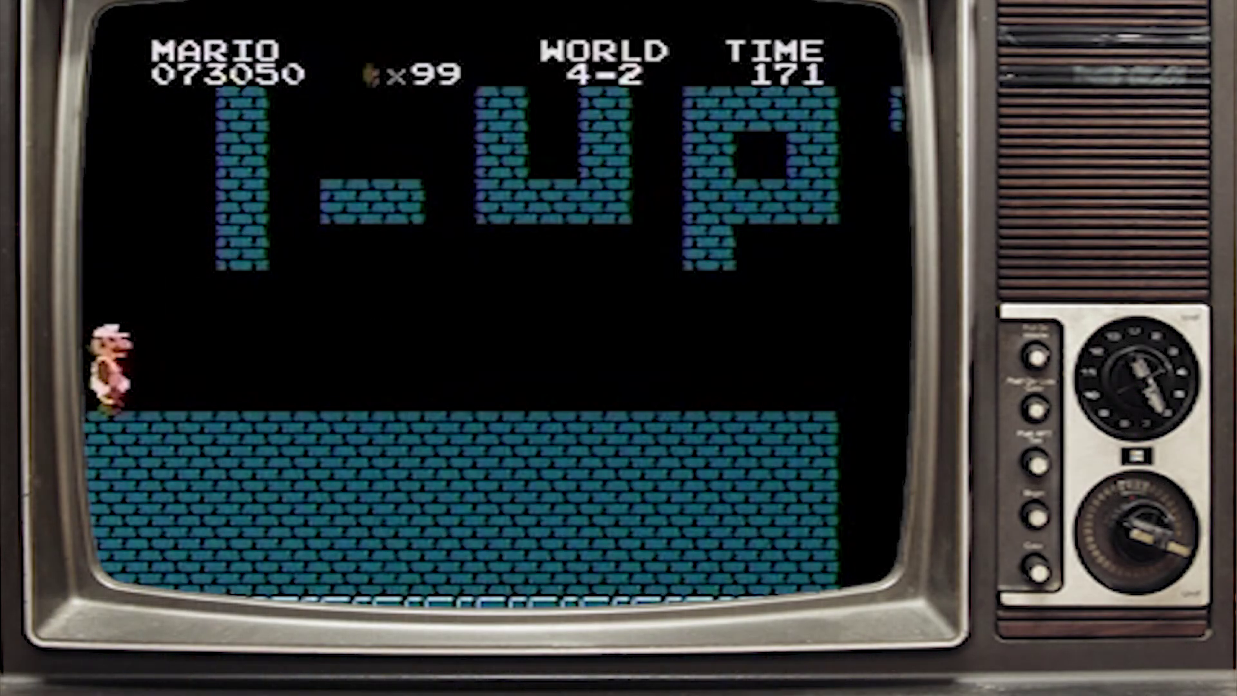